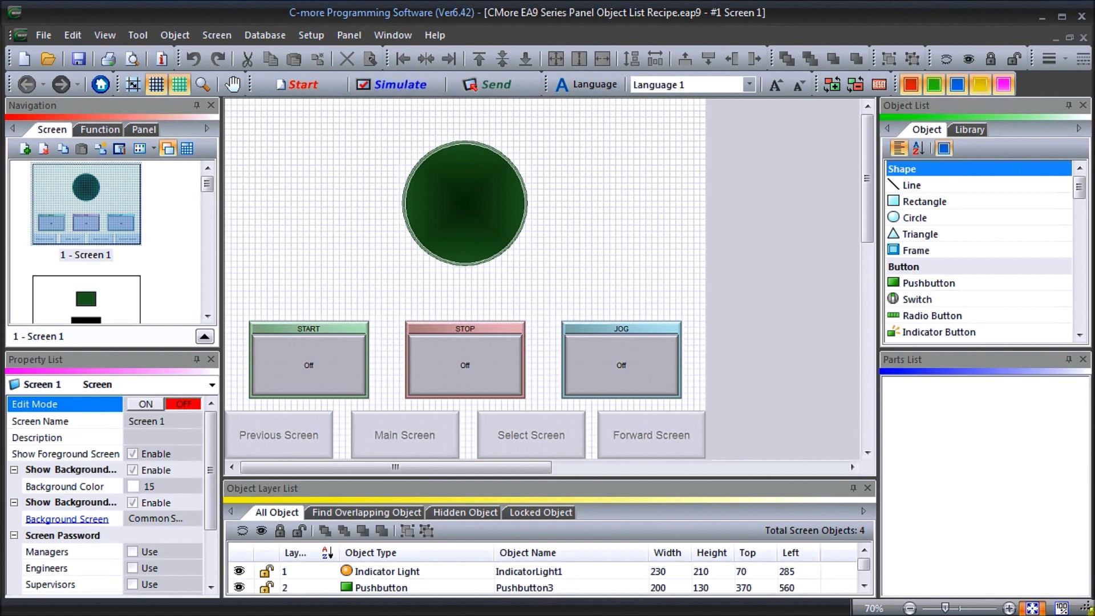
left_click(680, 322)
left_click(442, 180)
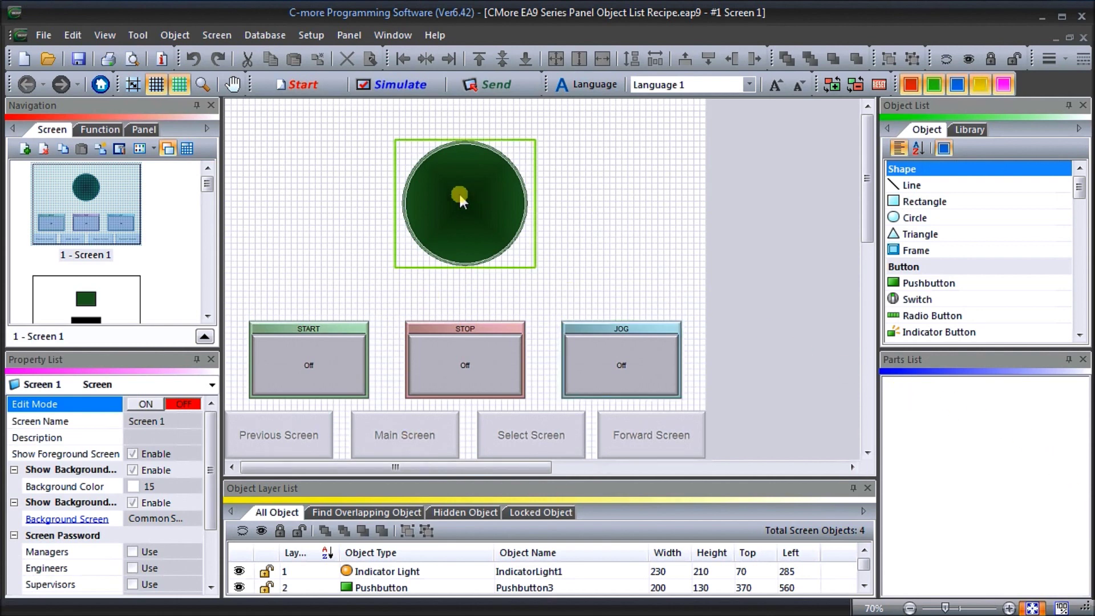
left_click(427, 134)
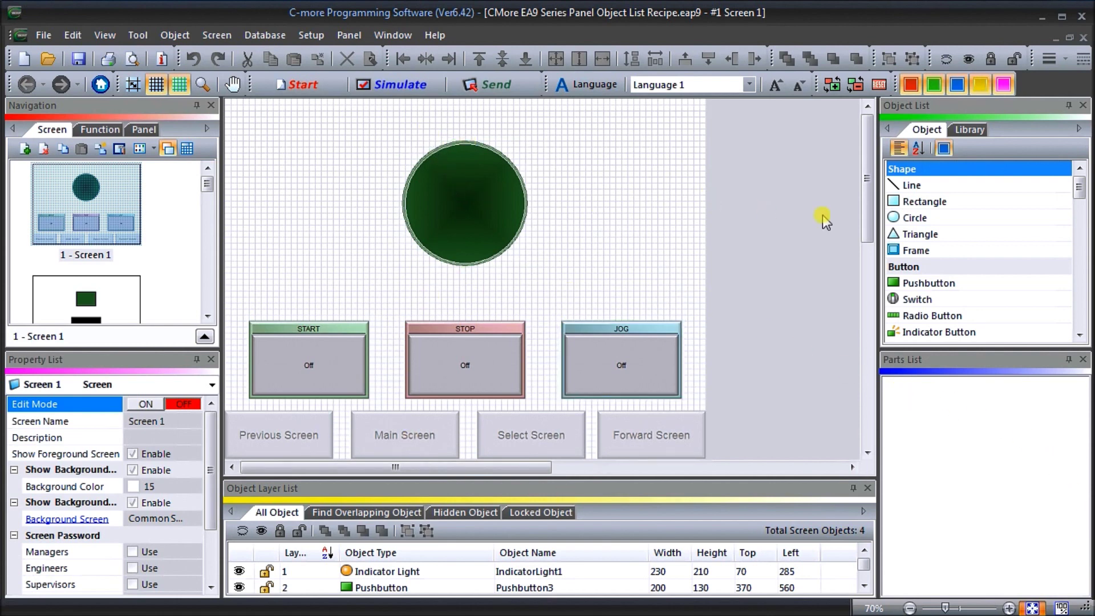
Find the Recipe objects in the object list and show the parts available for the Recipe object.
left_click(1077, 188)
left_click_drag(1076, 190, 1077, 271)
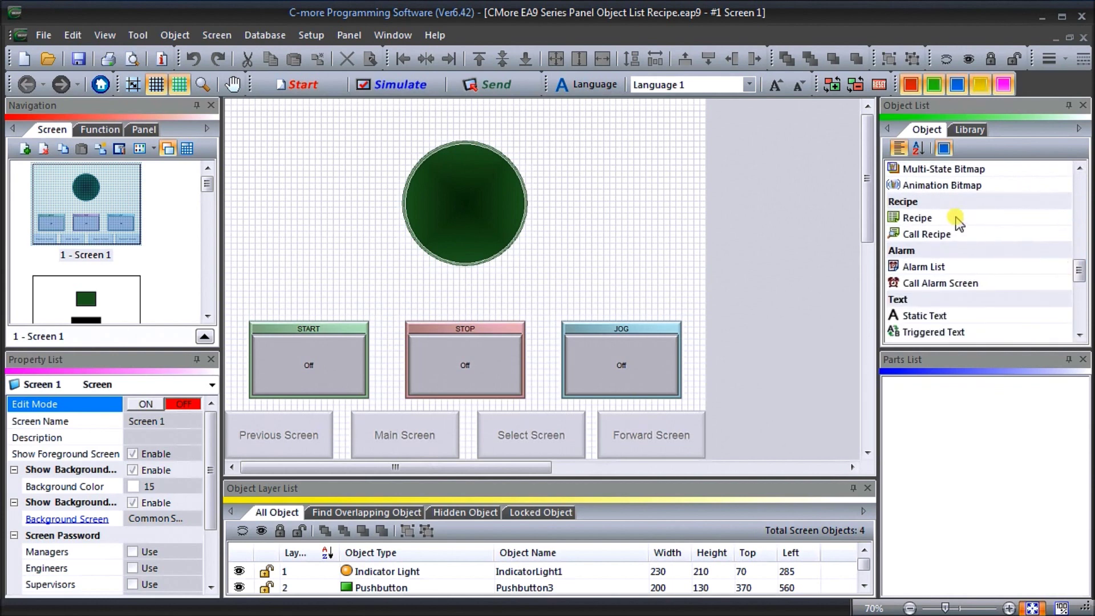
left_click(933, 219)
left_click(953, 234)
left_click(955, 219)
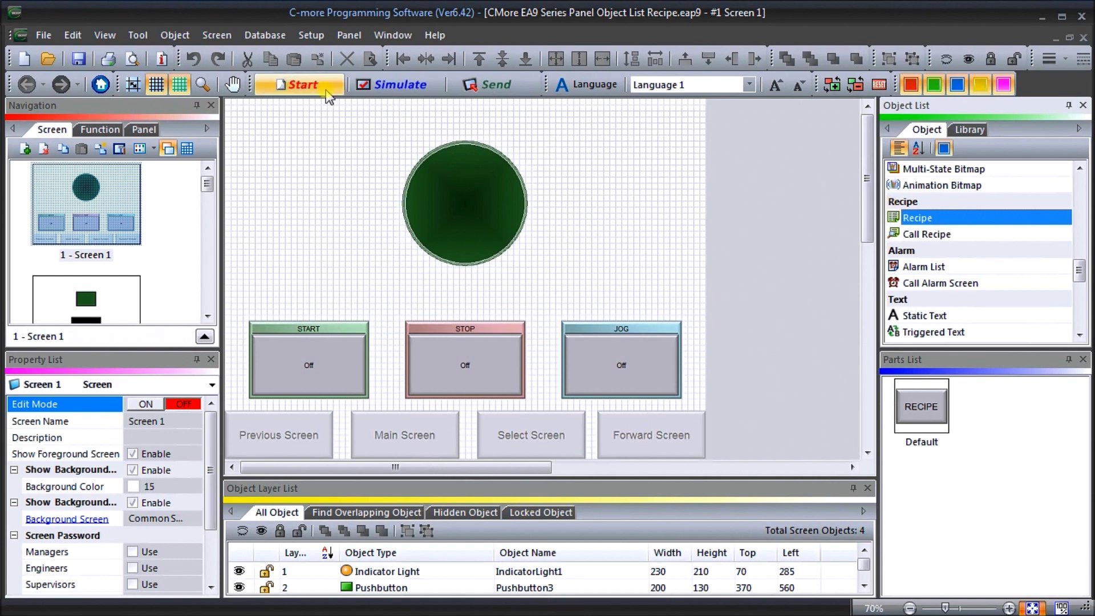
Examine the recipe timer tags at the end of the Tag Name Database, then leave it without changes.
left_click(265, 35)
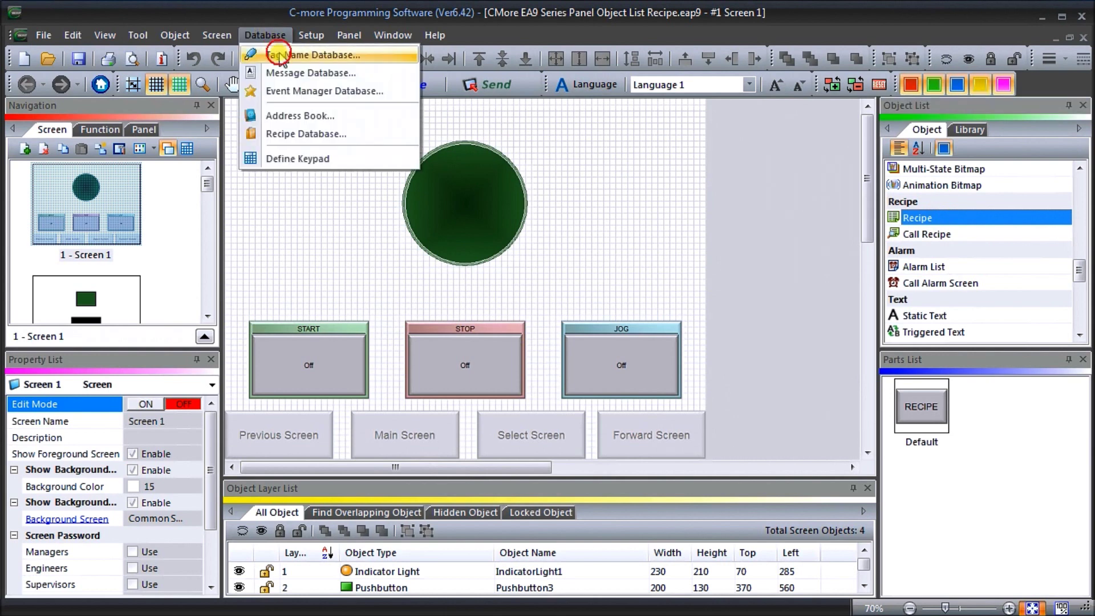
left_click(279, 54)
left_click_drag(678, 167, 576, 88)
left_click_drag(863, 191, 866, 507)
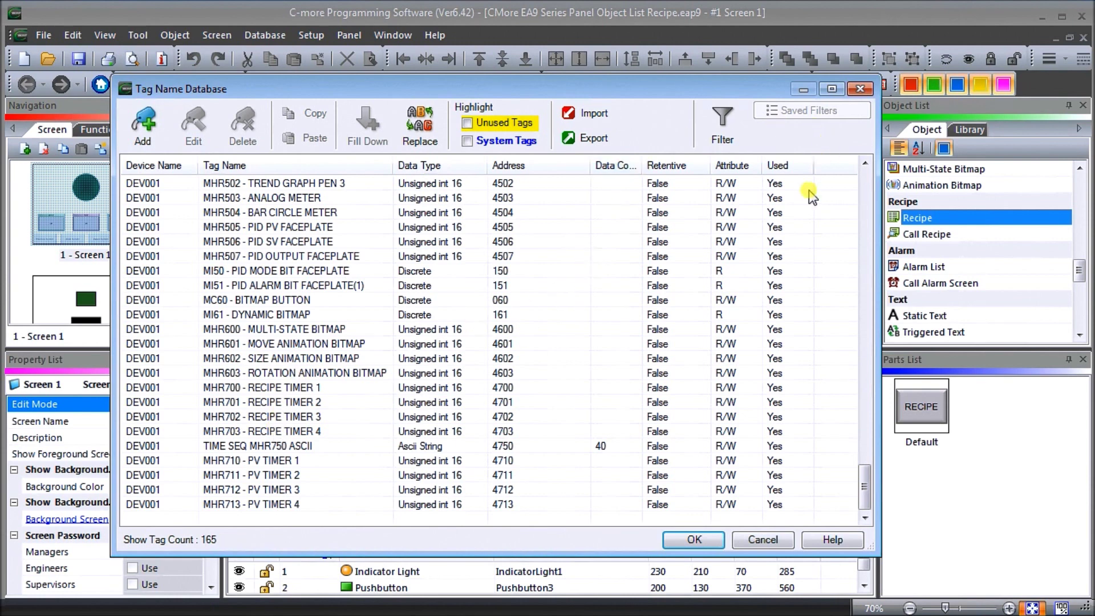
left_click(762, 540)
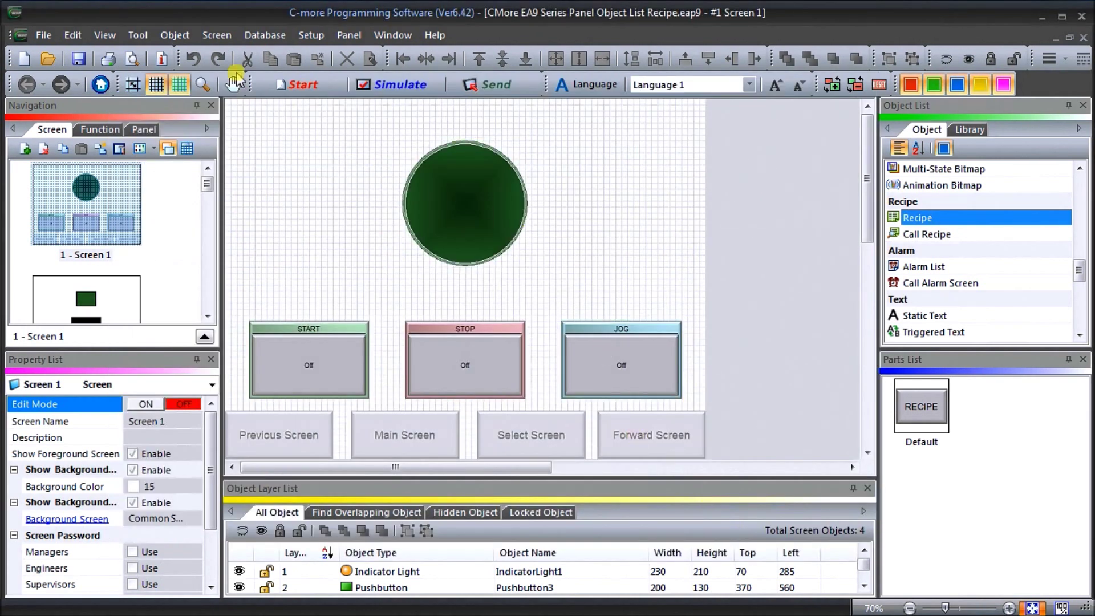
Open the Recipe Database from the project's function tree and move its window clear of the screen layout.
left_click(266, 35)
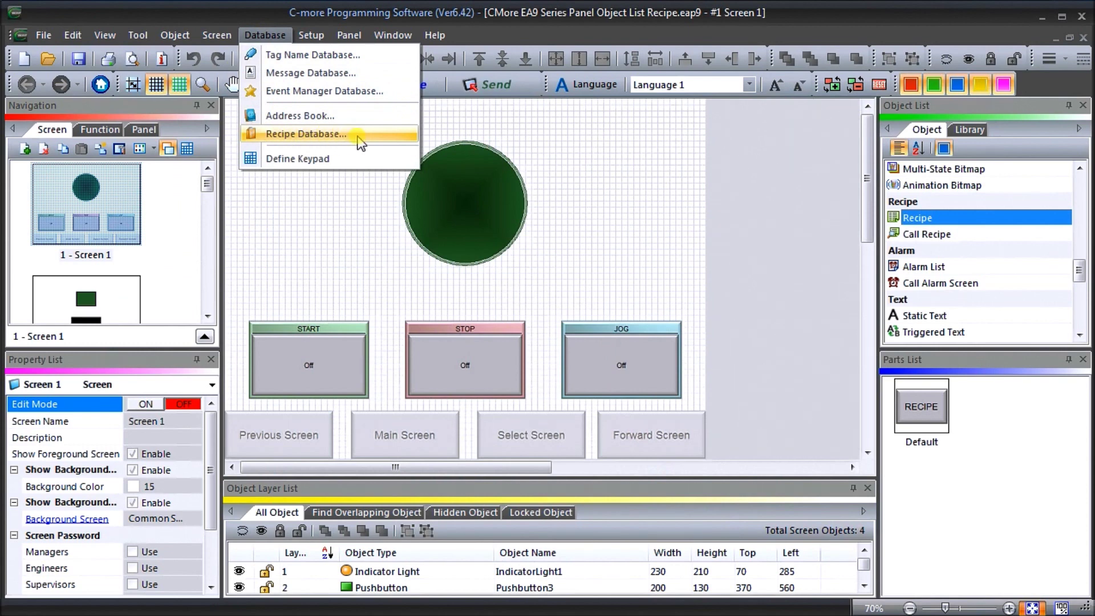
left_click(106, 132)
left_click_drag(205, 218, 206, 284)
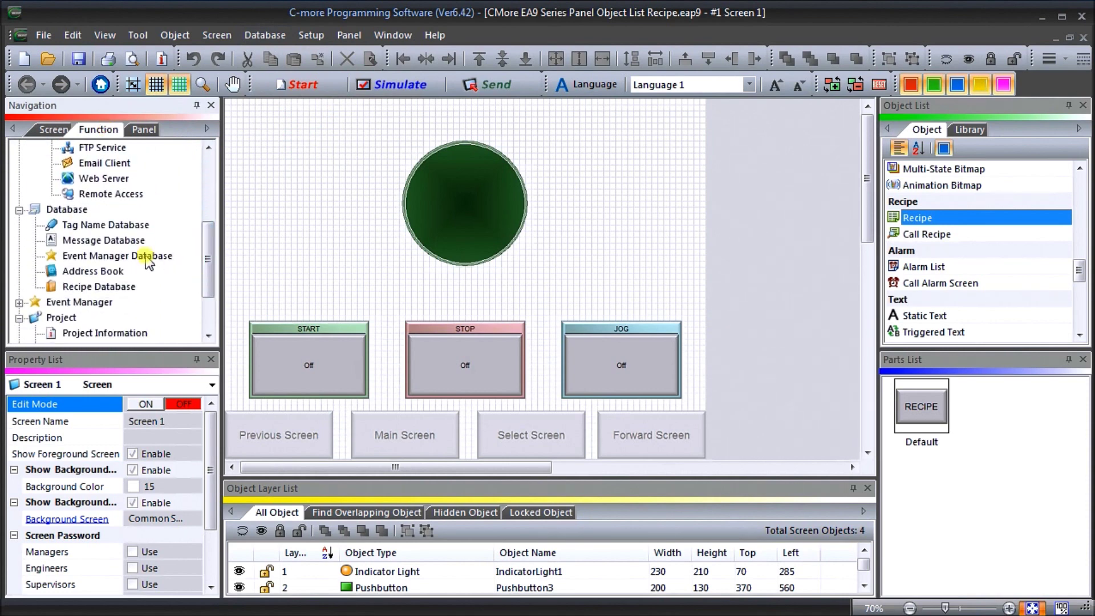
left_click(86, 286)
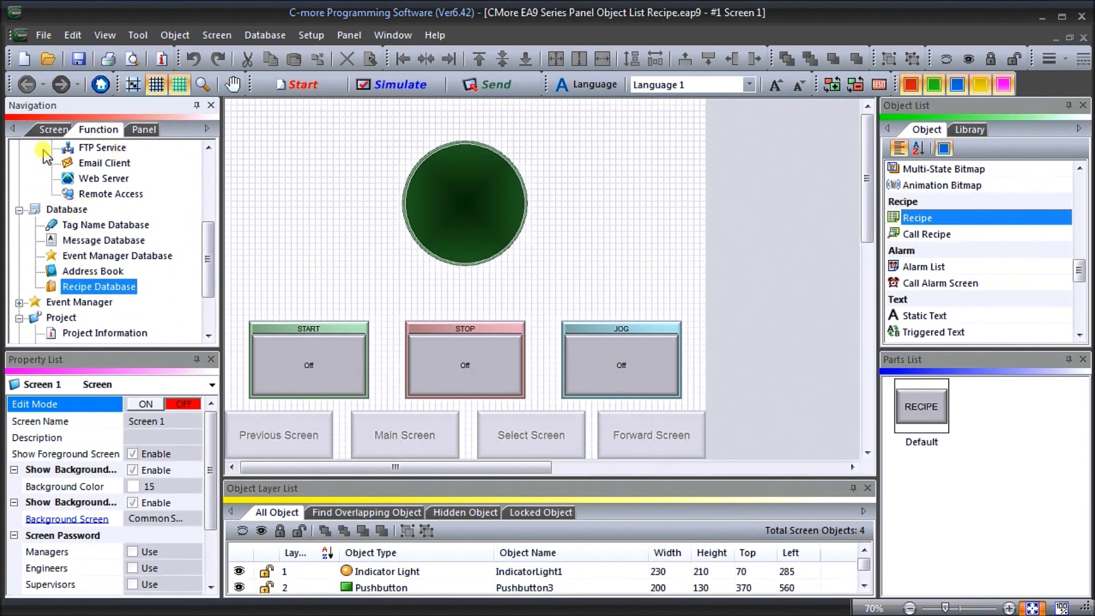
double_click(98, 288)
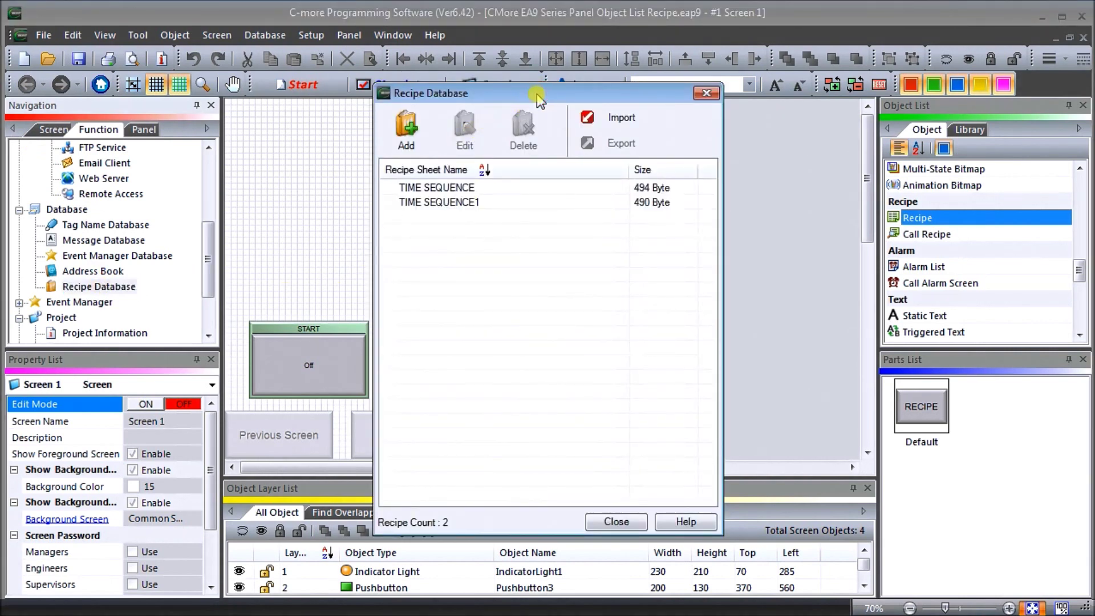
left_click_drag(373, 73, 334, 74)
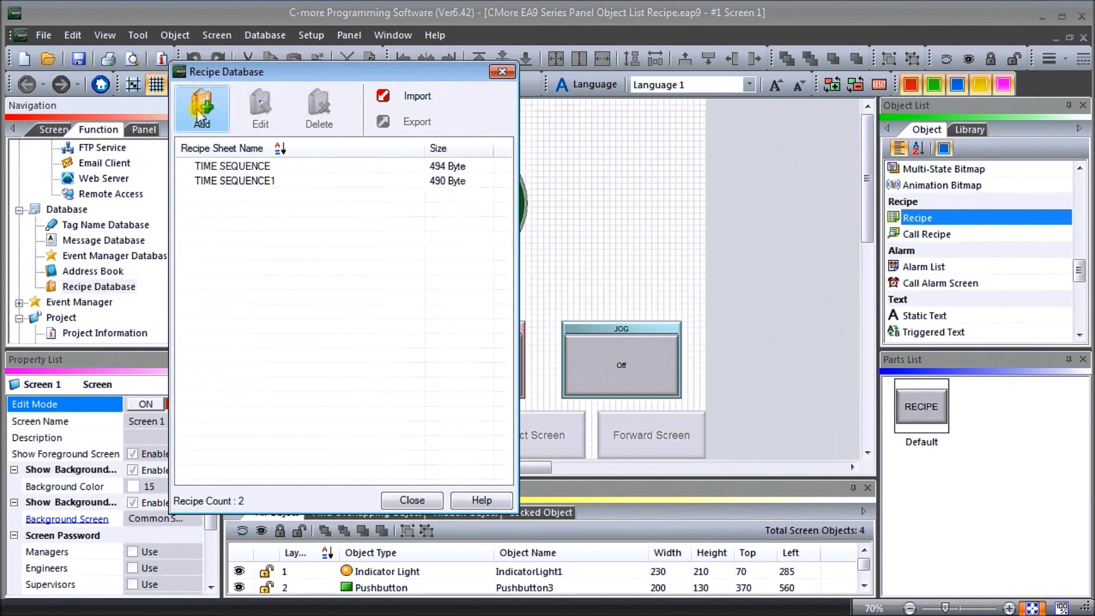
Review the TIME SEQUENCE1 recipe sheet and view its export options without exporting.
double_click(234, 181)
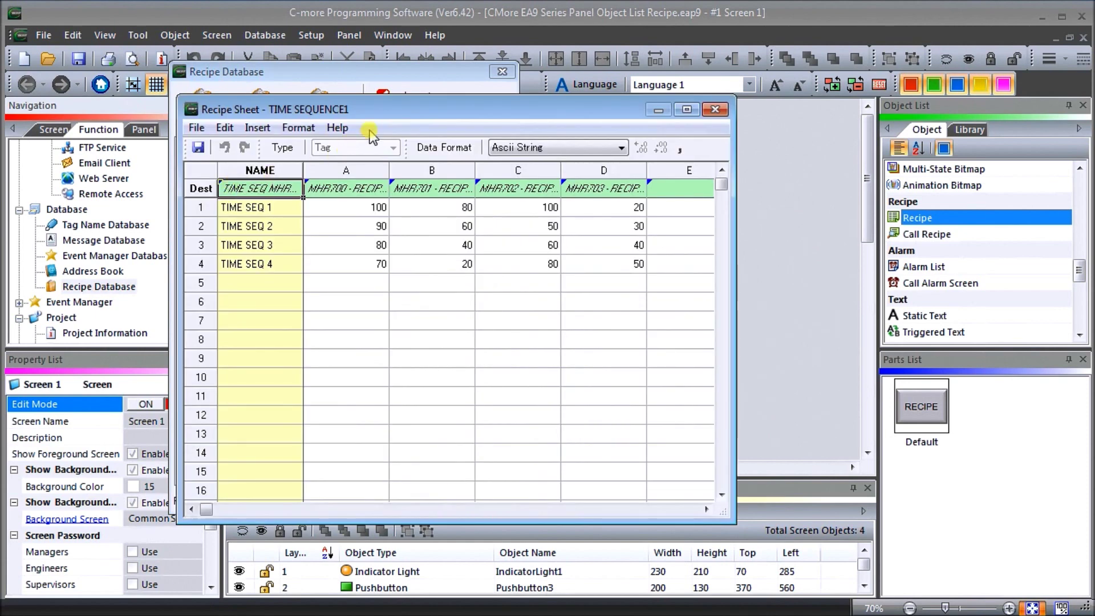
left_click_drag(401, 111, 330, 108)
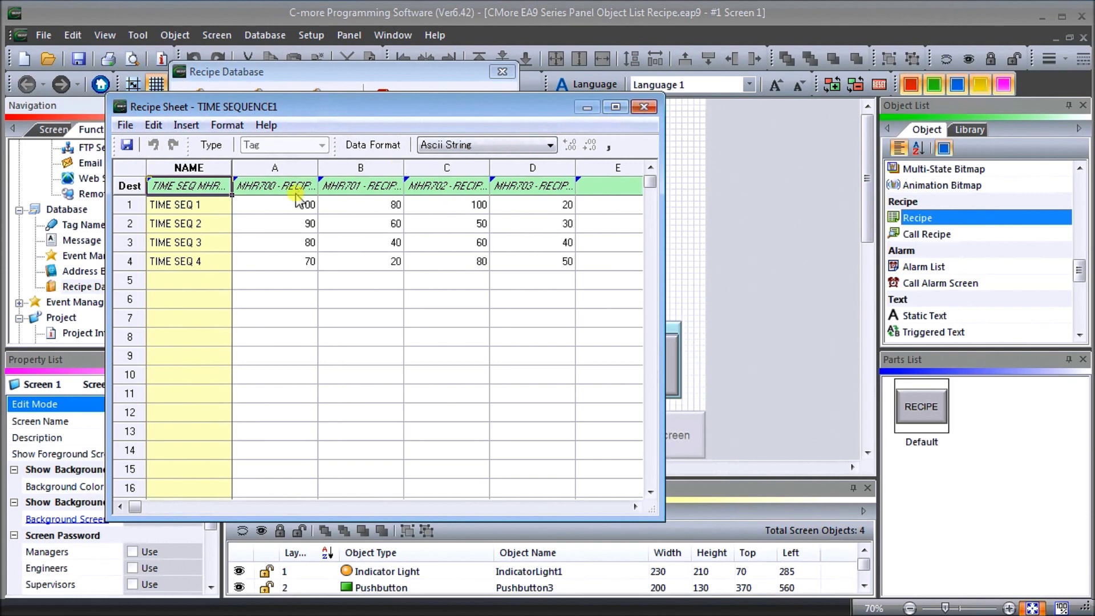
left_click(644, 110)
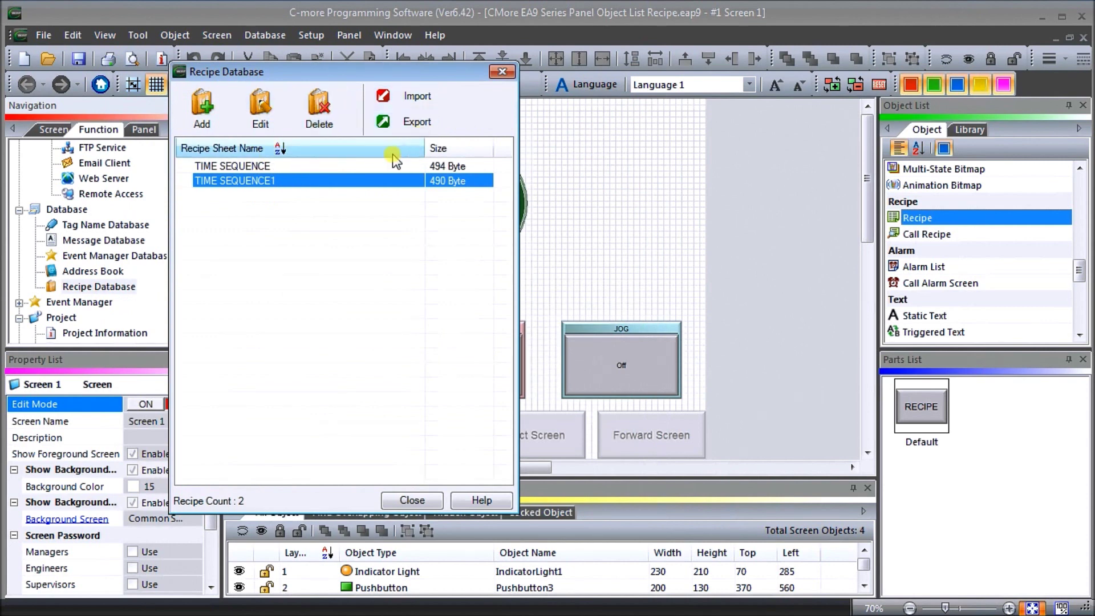
left_click(406, 127)
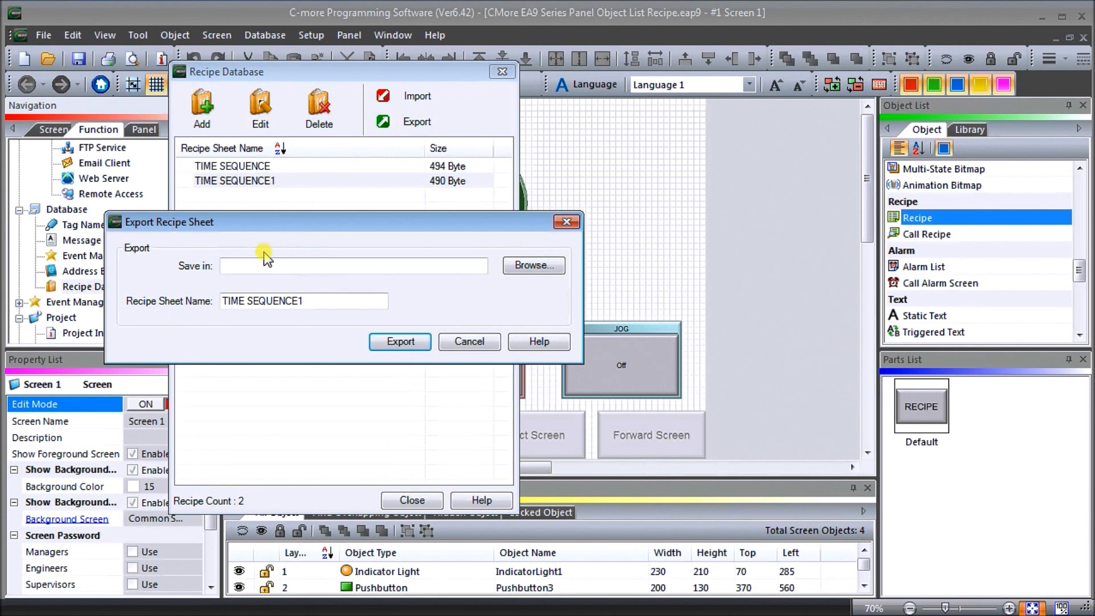
left_click(475, 341)
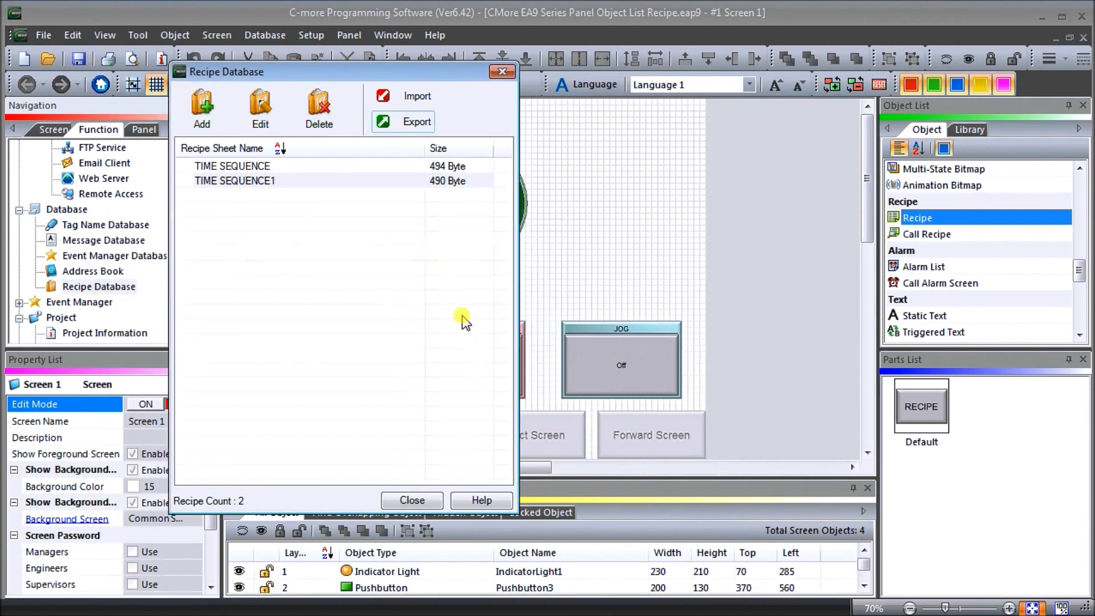
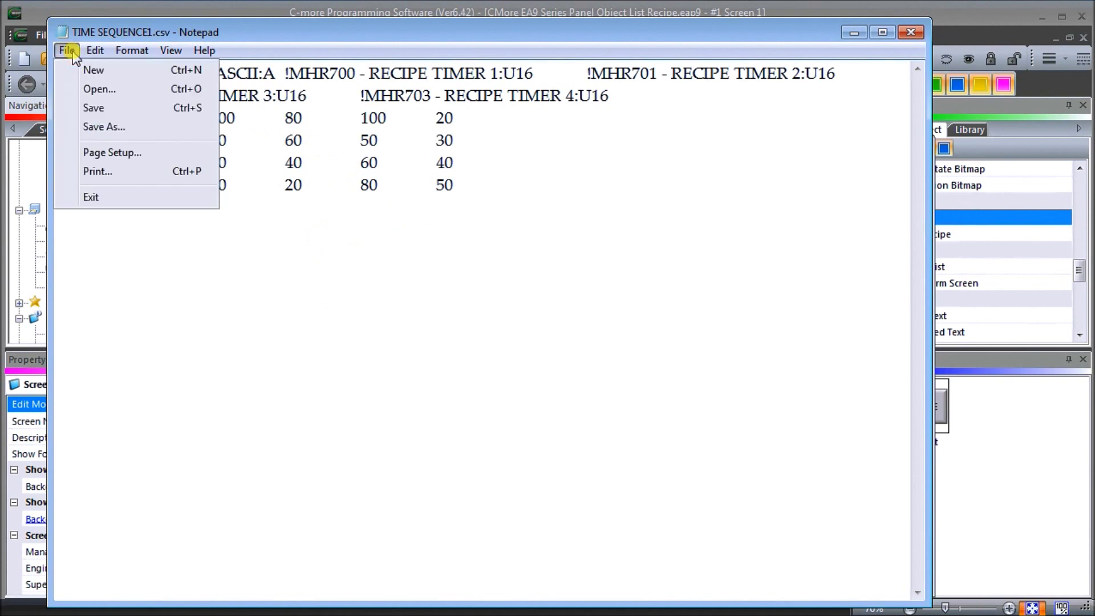
In Notepad, save a copy of TIME SEQUENCE1.csv as TIME SEQUENCE2.csv in the Program folder.
left_click(96, 128)
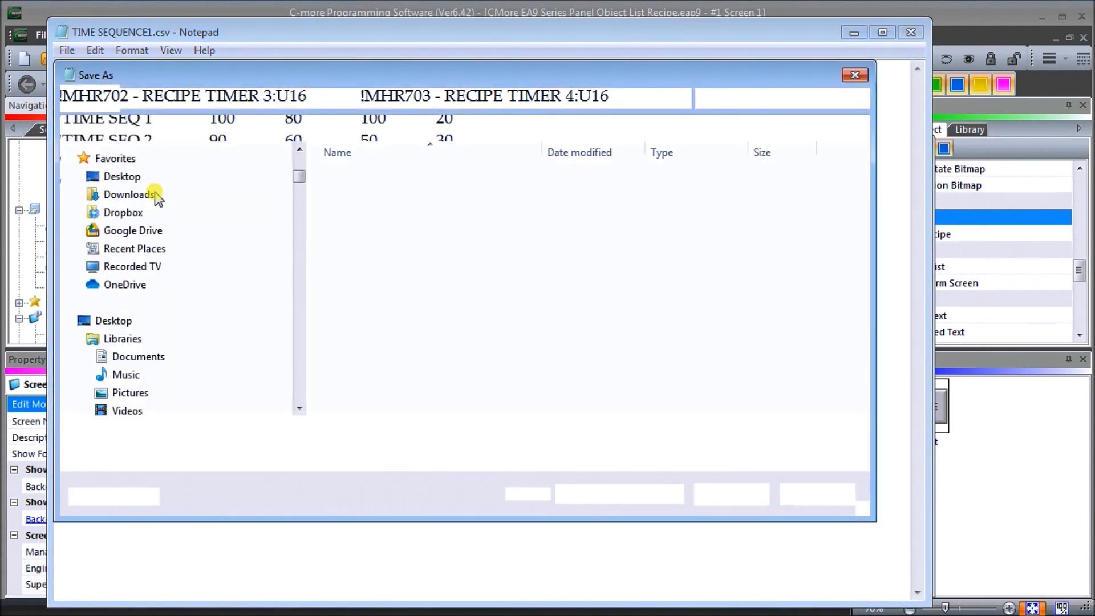
left_click(253, 434)
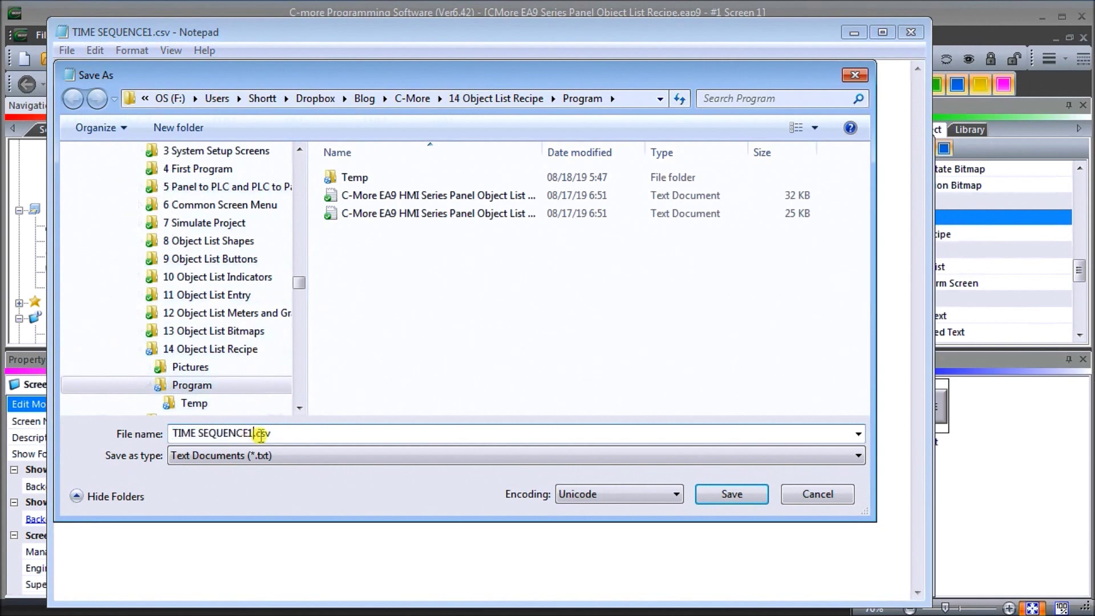
key("BackSpace")
type("2")
left_click(730, 492)
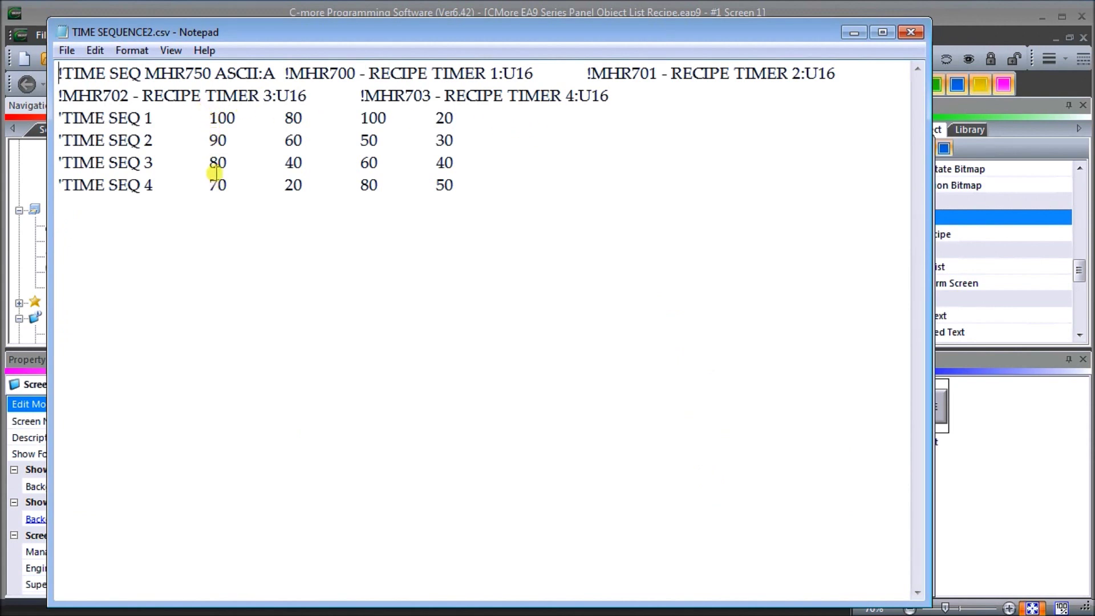
Set the RECIPE TIMER 1 values of TIME SEQ 1 to 4 to 10, 20, 40 and 60, then save and close the file.
left_click_drag(210, 117, 228, 118)
left_click(228, 118)
key("Delete")
left_click(211, 138)
left_click_drag(210, 138, 221, 184)
type("2")
type("4")
type("6")
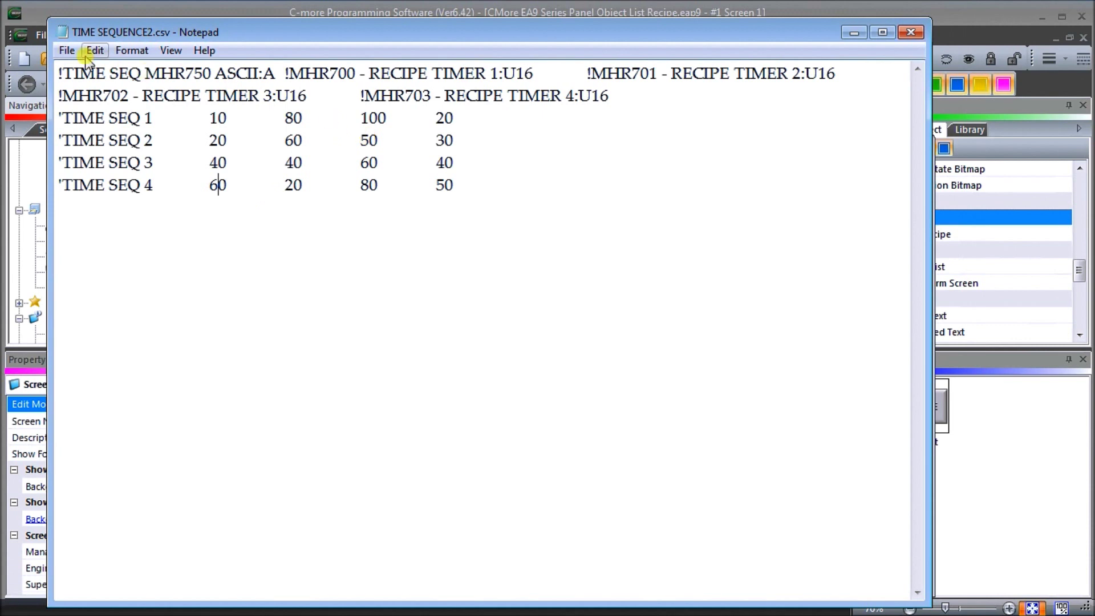
left_click(67, 50)
left_click(81, 106)
left_click(910, 34)
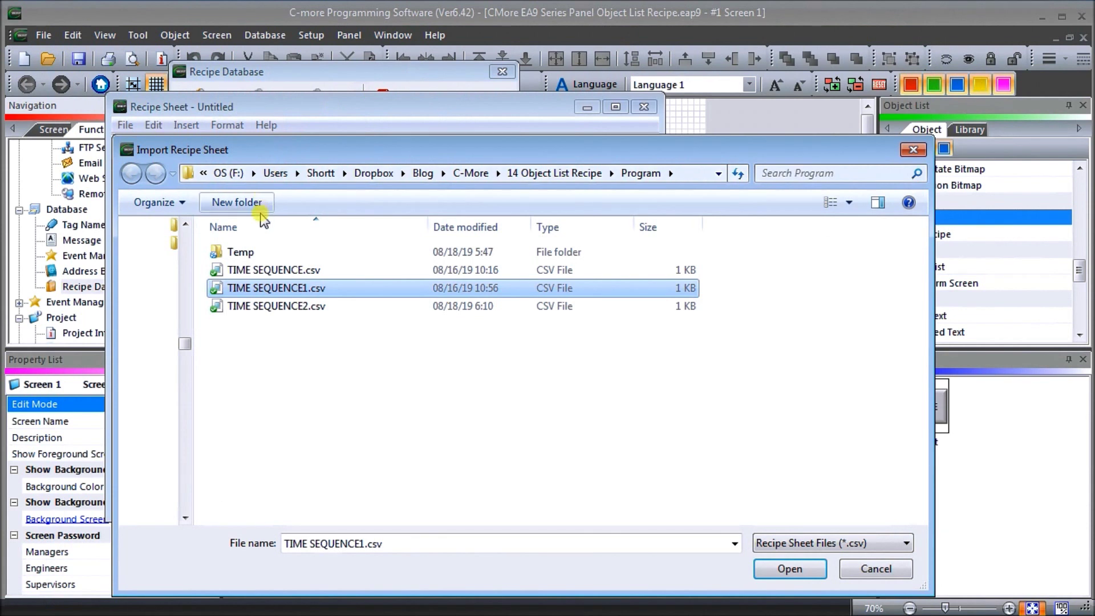
In C-more Programming Software, import TIME SEQUENCE2.csv as a new recipe sheet.
left_click(270, 308)
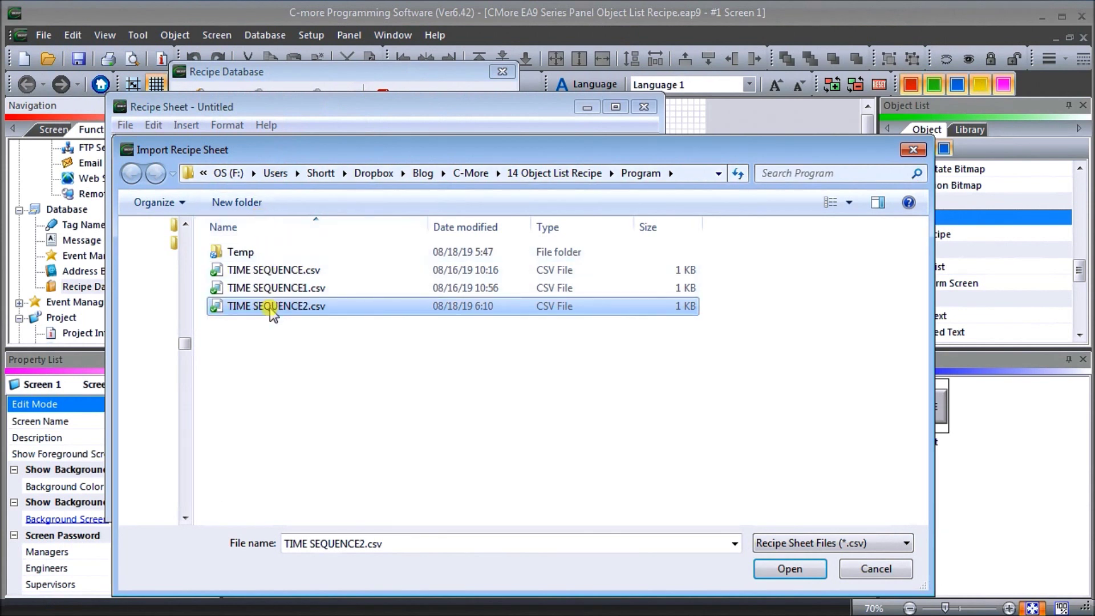
left_click(789, 567)
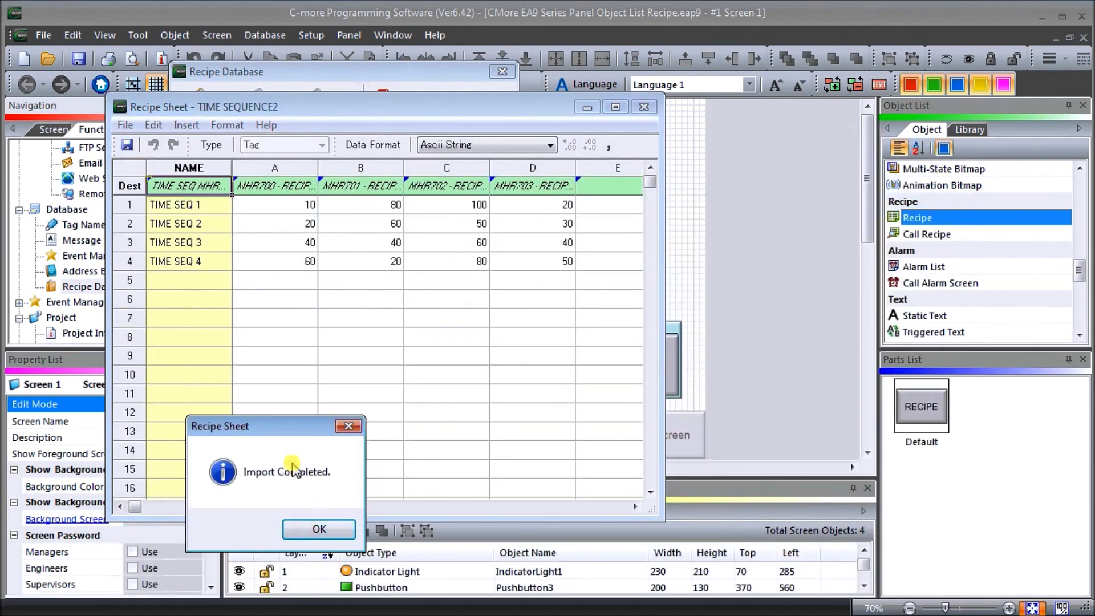
left_click(293, 520)
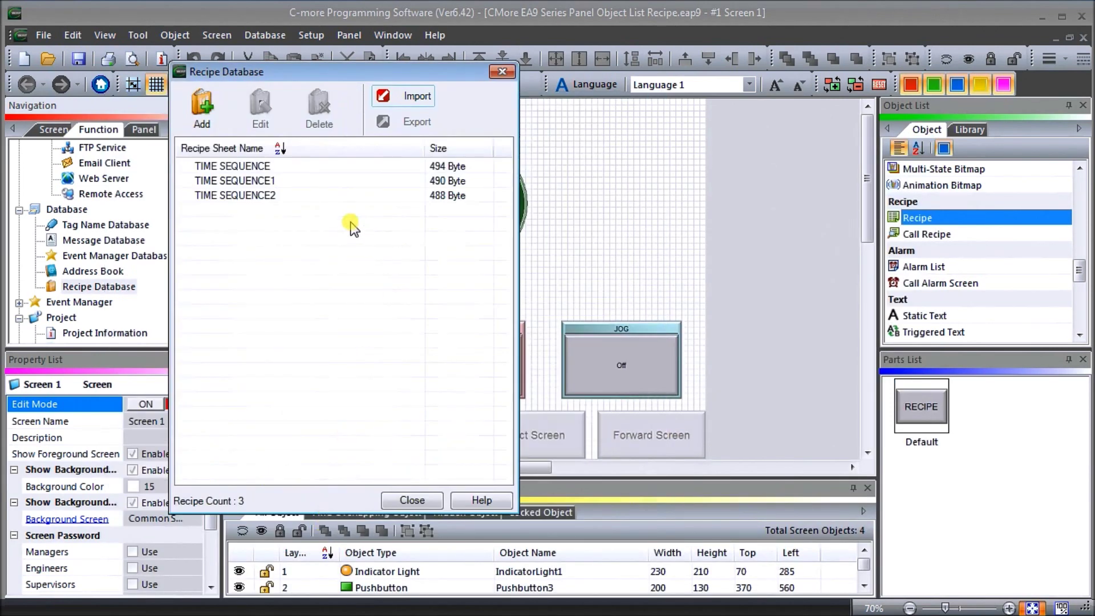
Open the imported TIME SEQUENCE2 recipe sheet to check its timer values, then close it.
left_click(266, 196)
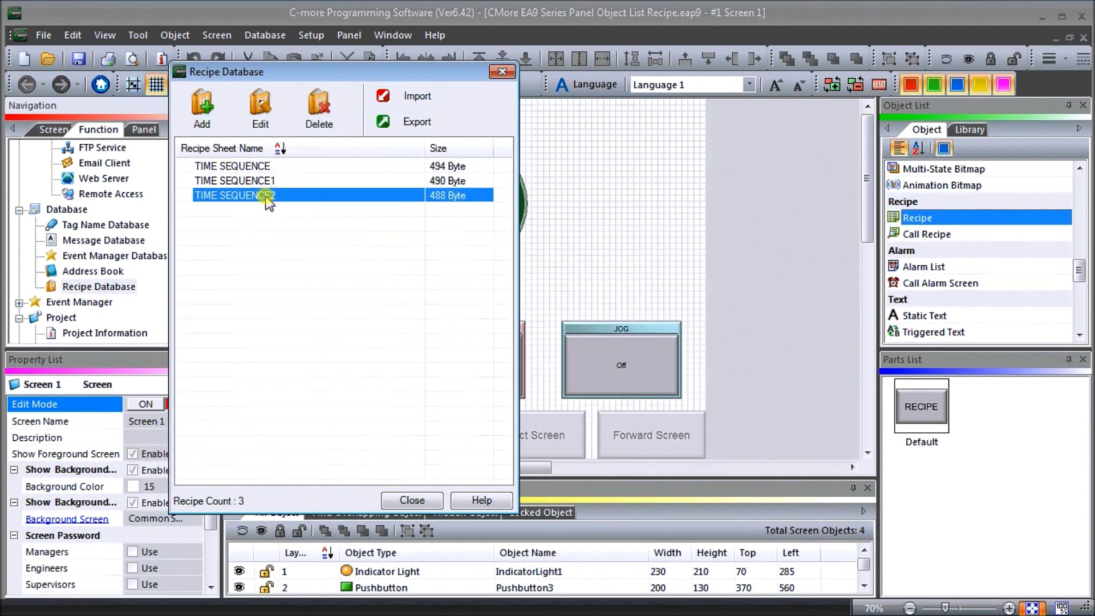
double_click(266, 196)
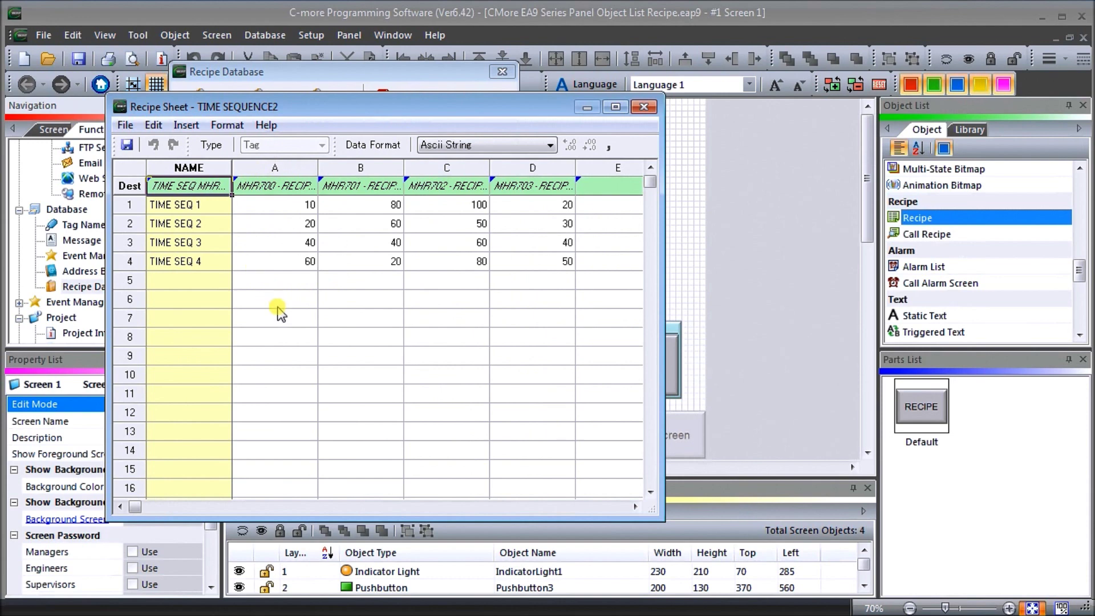
left_click(643, 107)
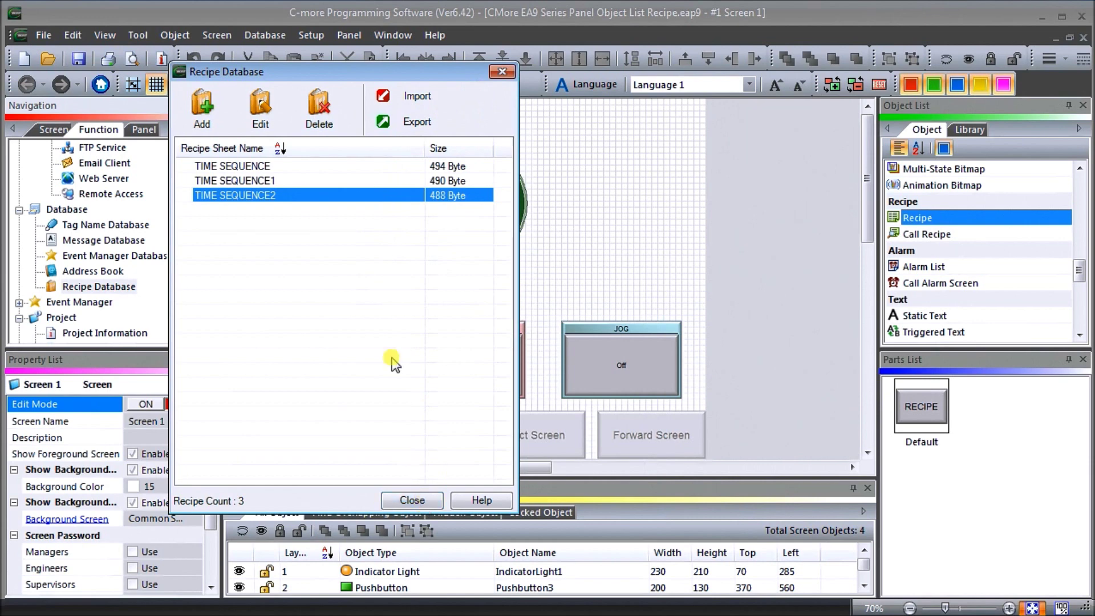
Inspect the TIME SEQUENCE recipe sheet with its NAME and A columns widened to read the tag names, then close the Recipe Database.
left_click(263, 165)
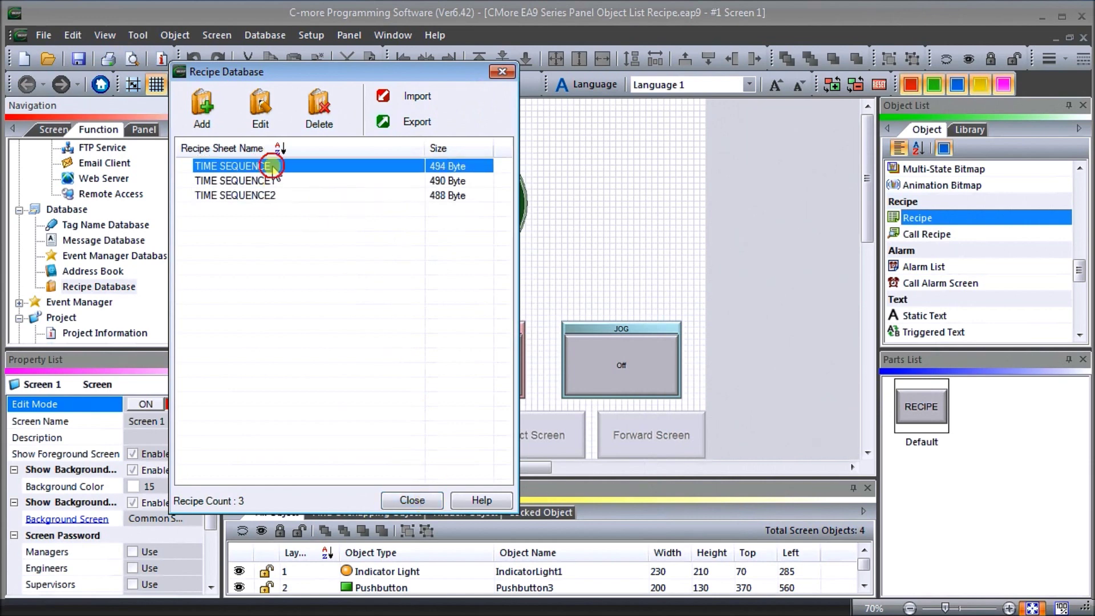
double_click(273, 167)
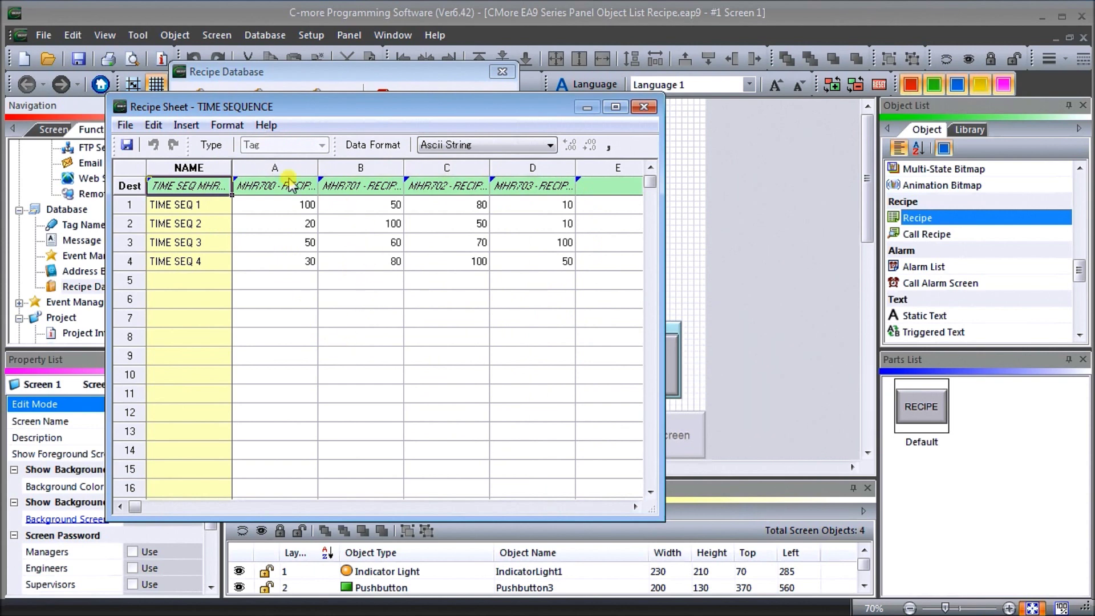
left_click_drag(233, 167, 281, 170)
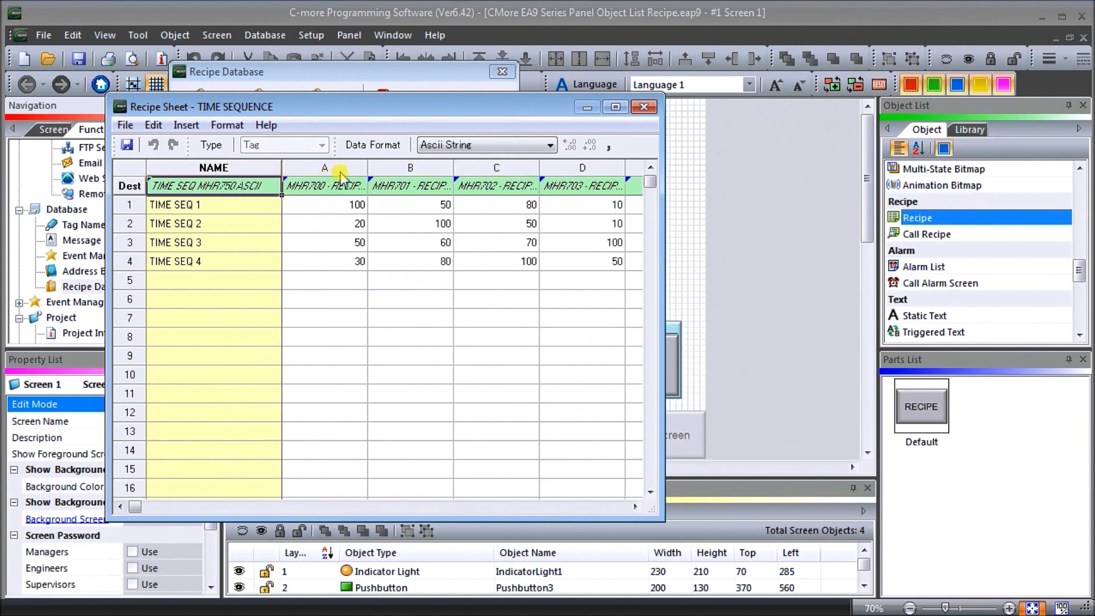
left_click_drag(368, 166, 428, 166)
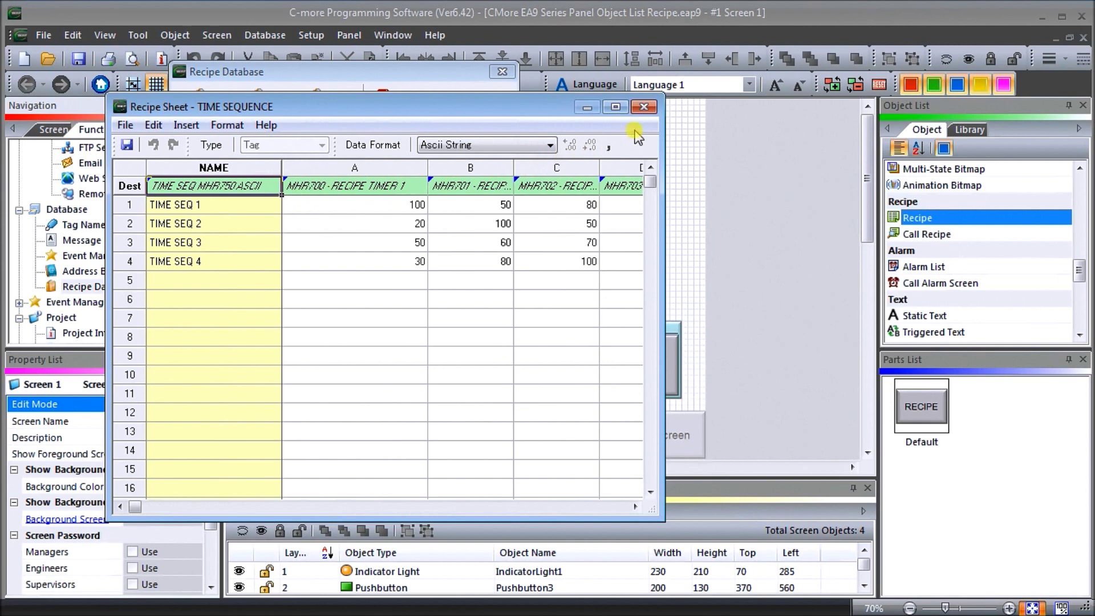
left_click(643, 107)
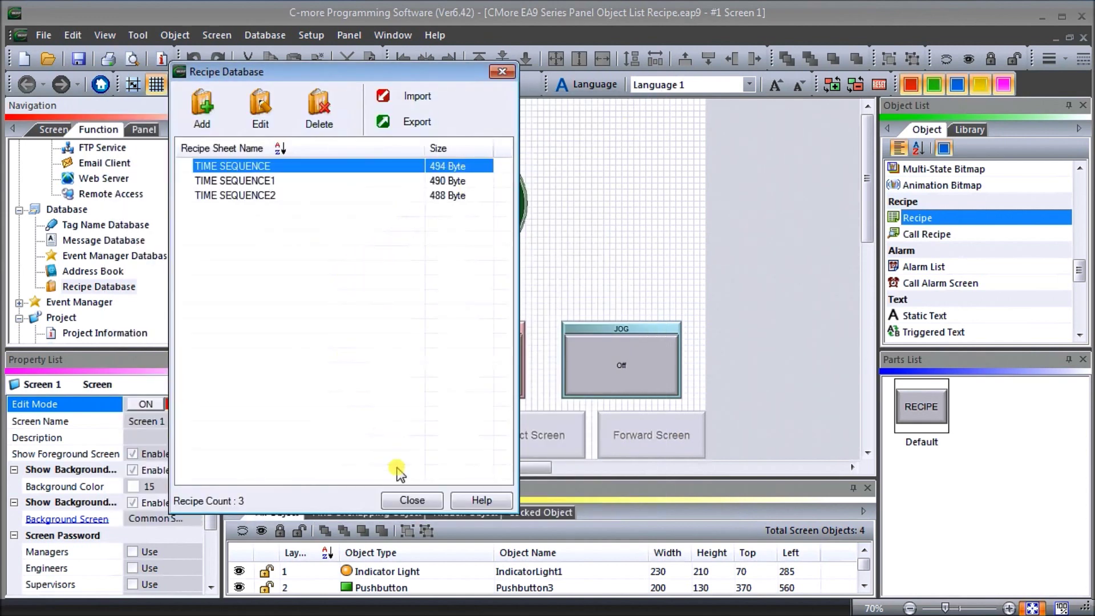
left_click(412, 500)
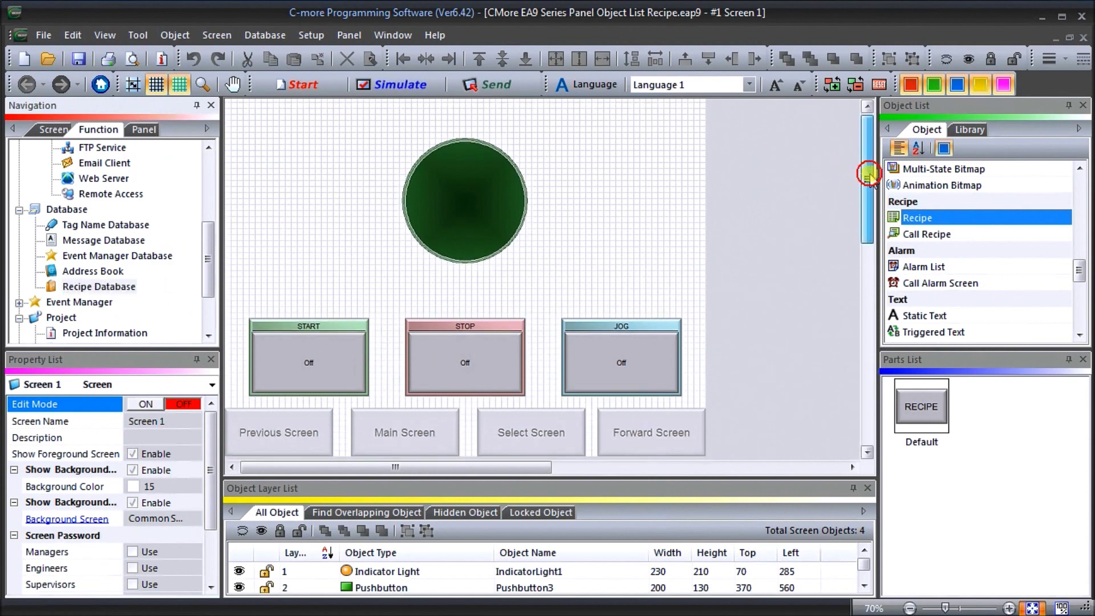
Open screen 10 - Recipe from the project's screen list.
scroll(867, 178, "down", 2)
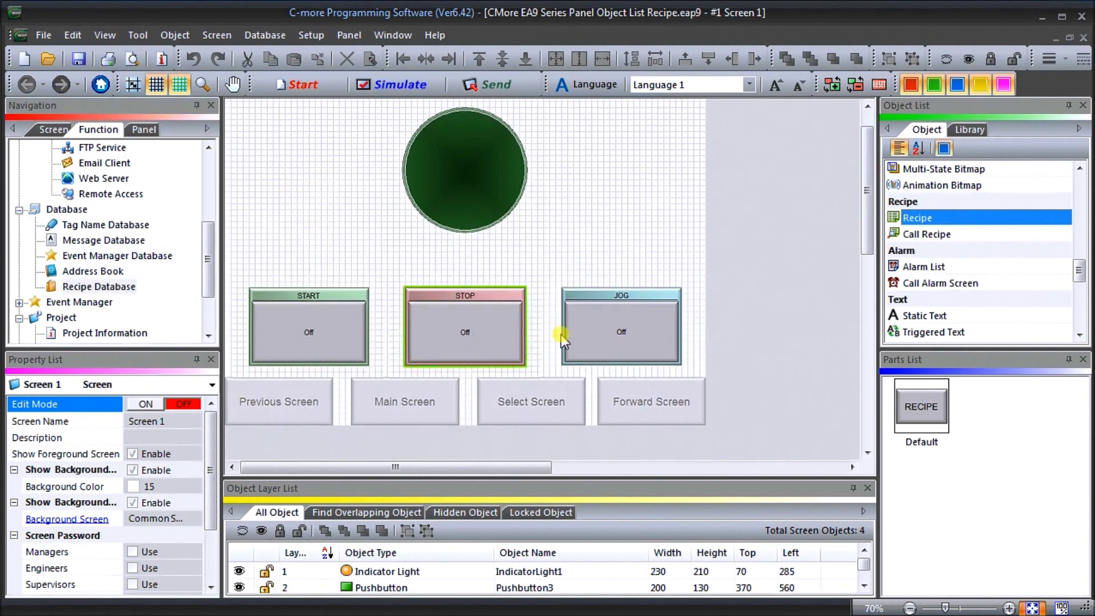
left_click_drag(866, 231, 866, 220)
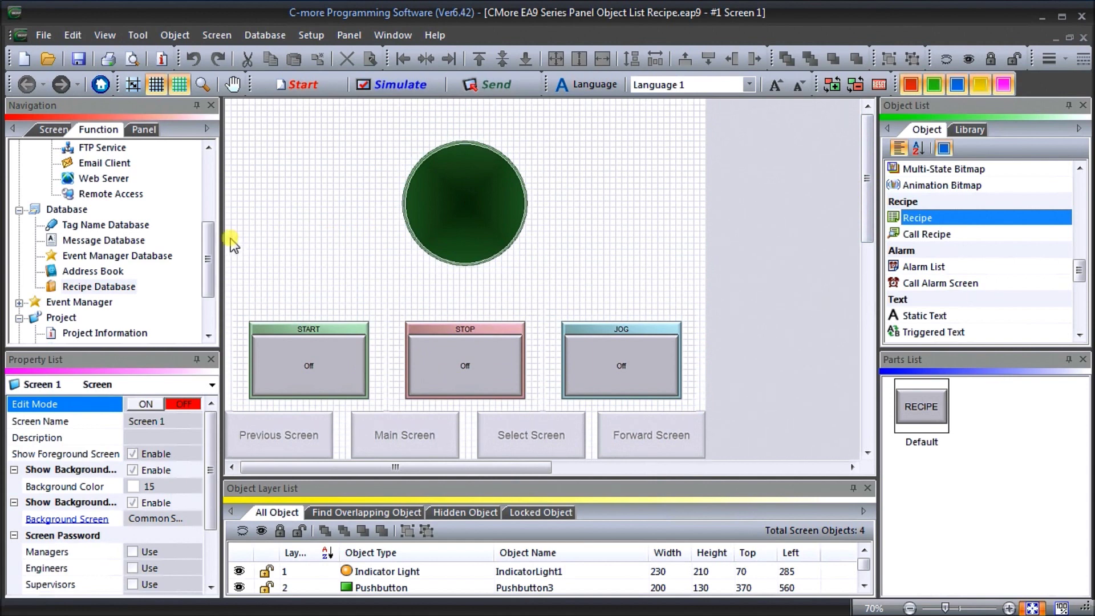
left_click(46, 132)
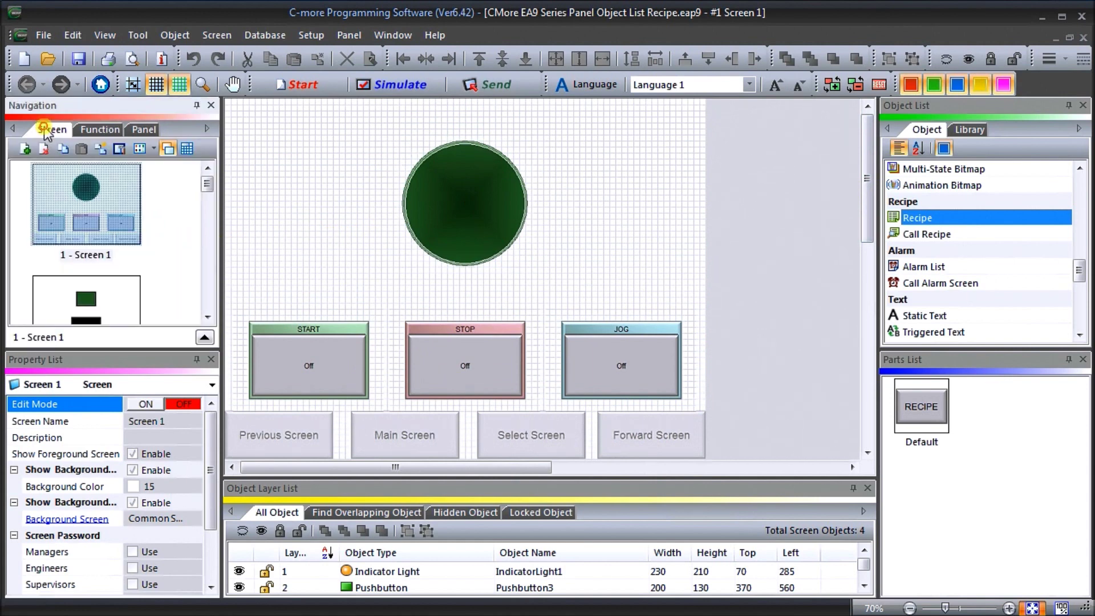
left_click_drag(207, 185, 208, 317)
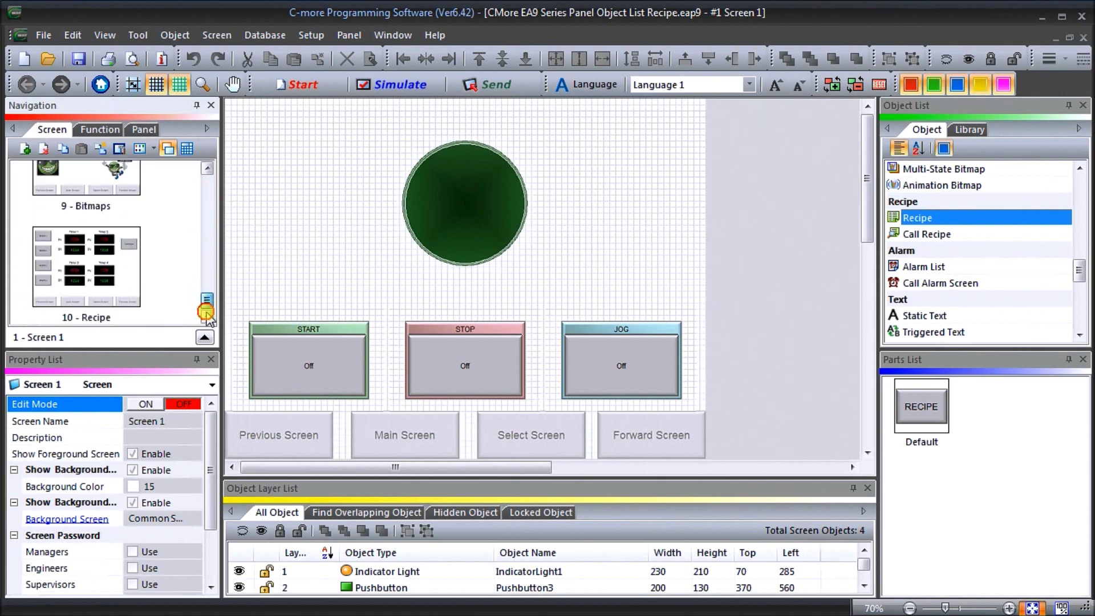
double_click(100, 278)
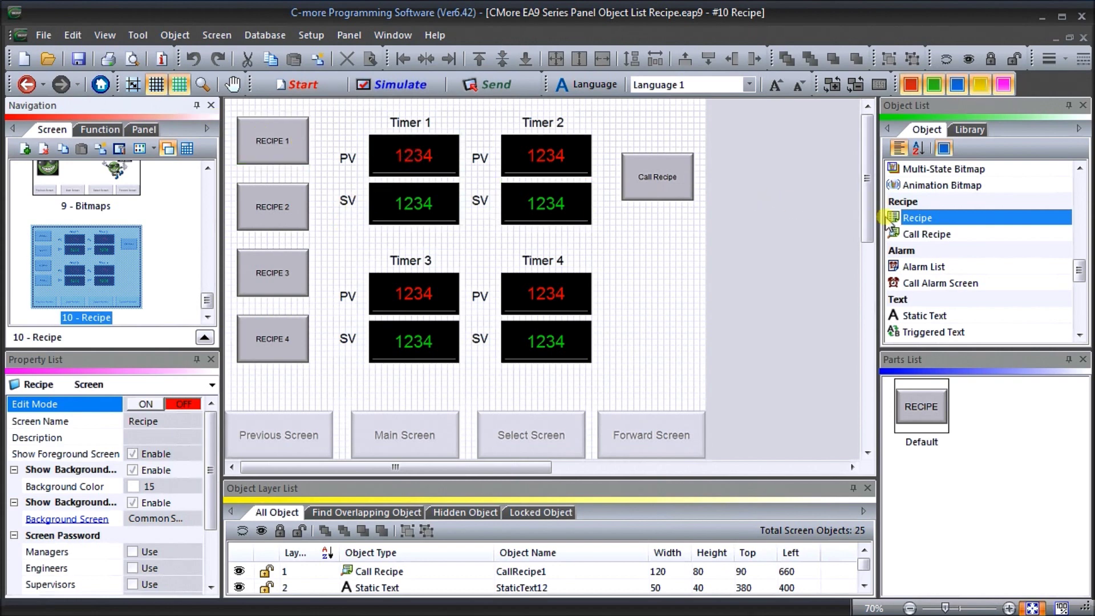
Inspect the RECIPE 1 button's recipe settings, compare single and multiple source types, and accept Multiple Source Recipe with sheet TIME SEQUENCE, record 1.
double_click(276, 151)
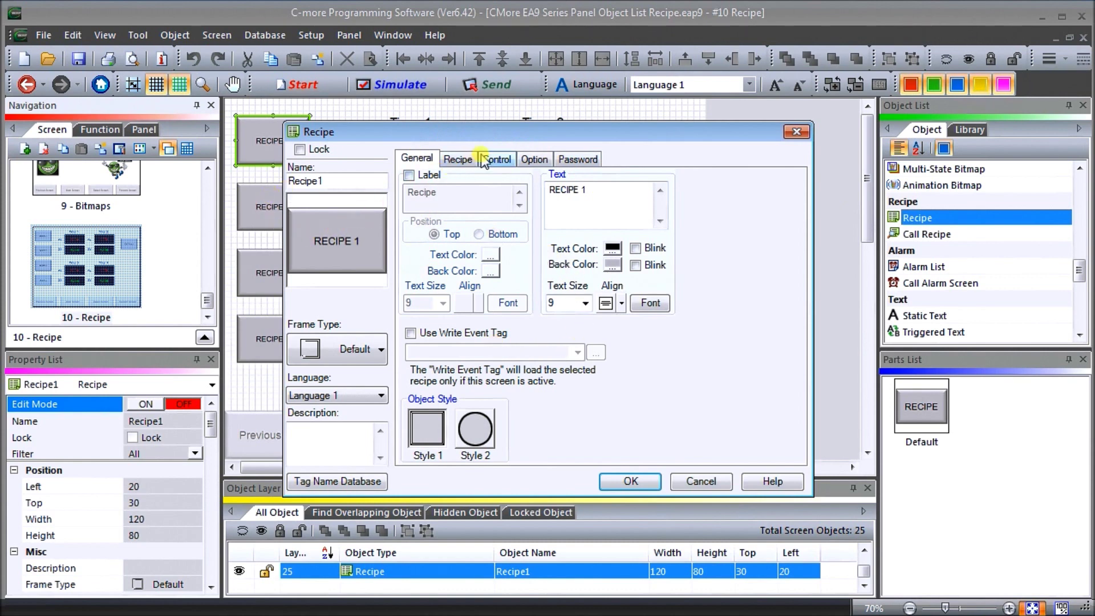
left_click(458, 160)
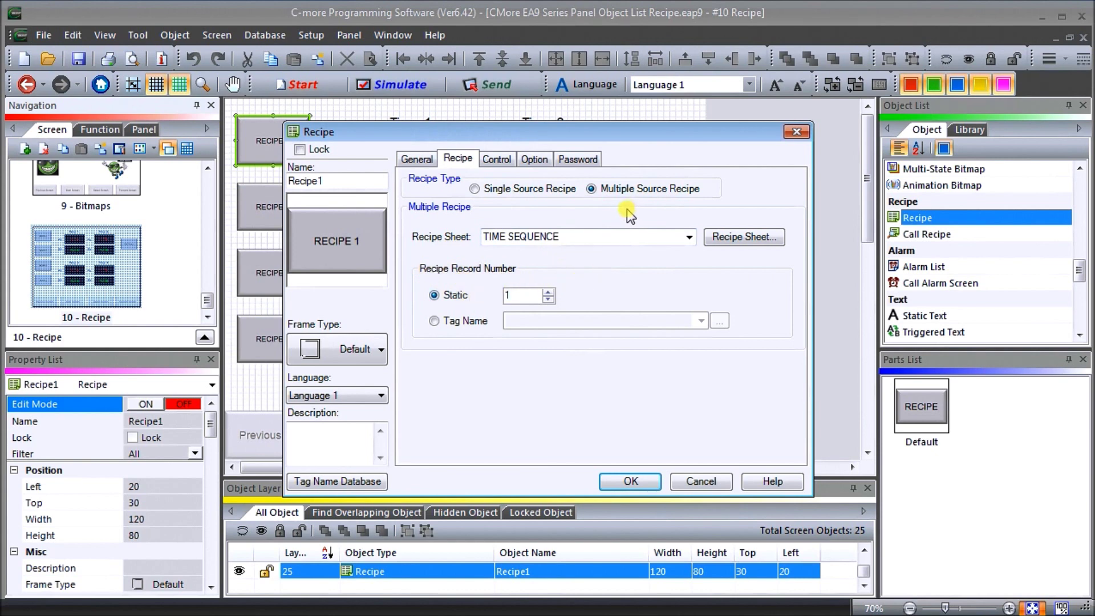
left_click(496, 193)
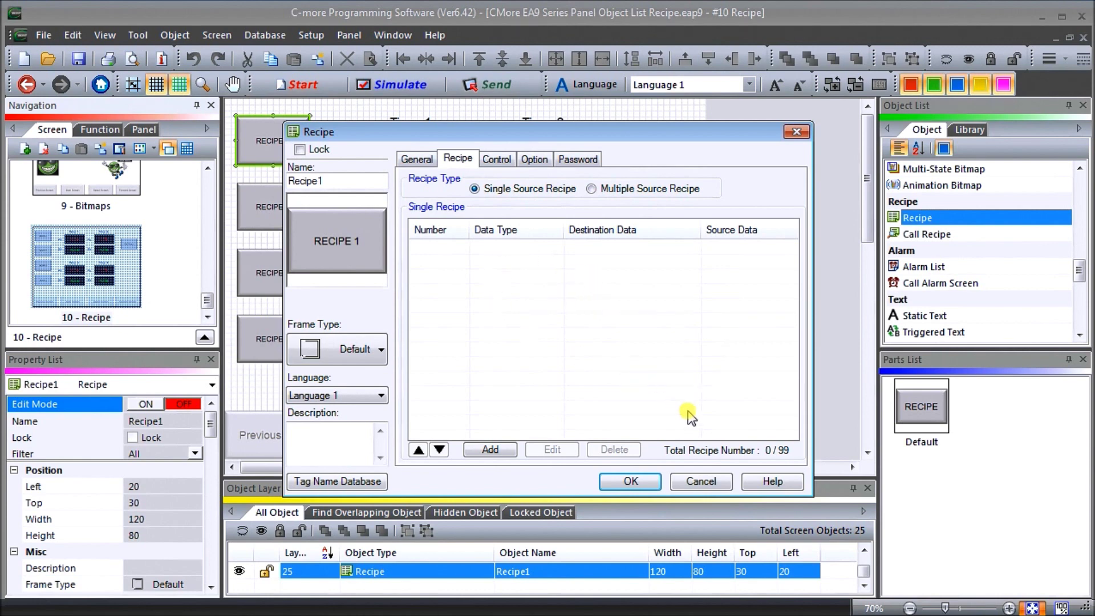
left_click(600, 190)
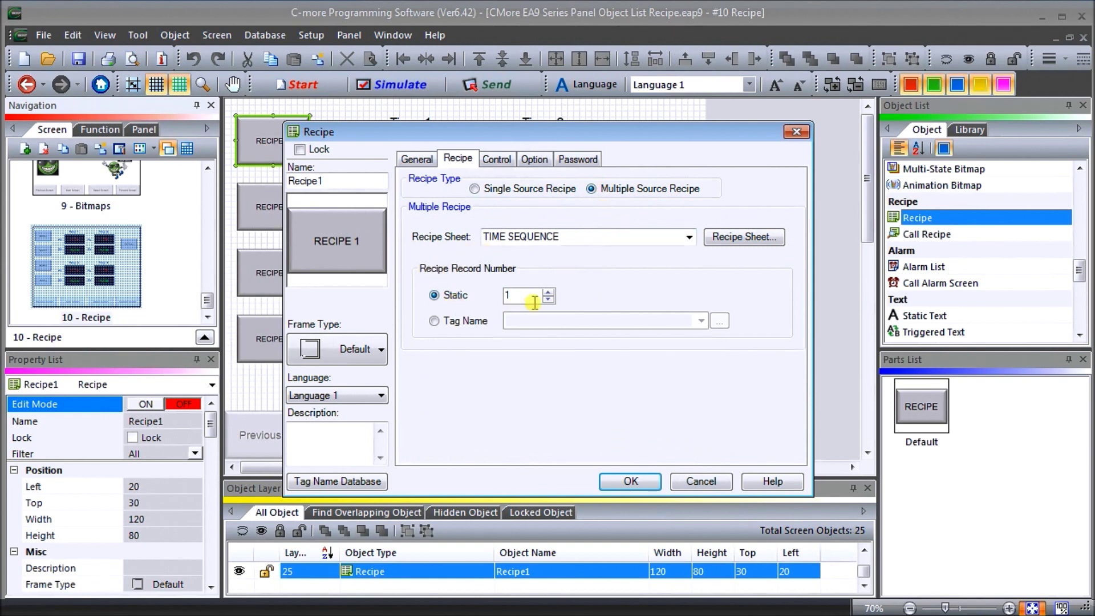
left_click(649, 483)
Check the recipe sheet and static record number of the RECIPE 2, RECIPE 3 and RECIPE 4 buttons, closing each without changes.
left_click(264, 204)
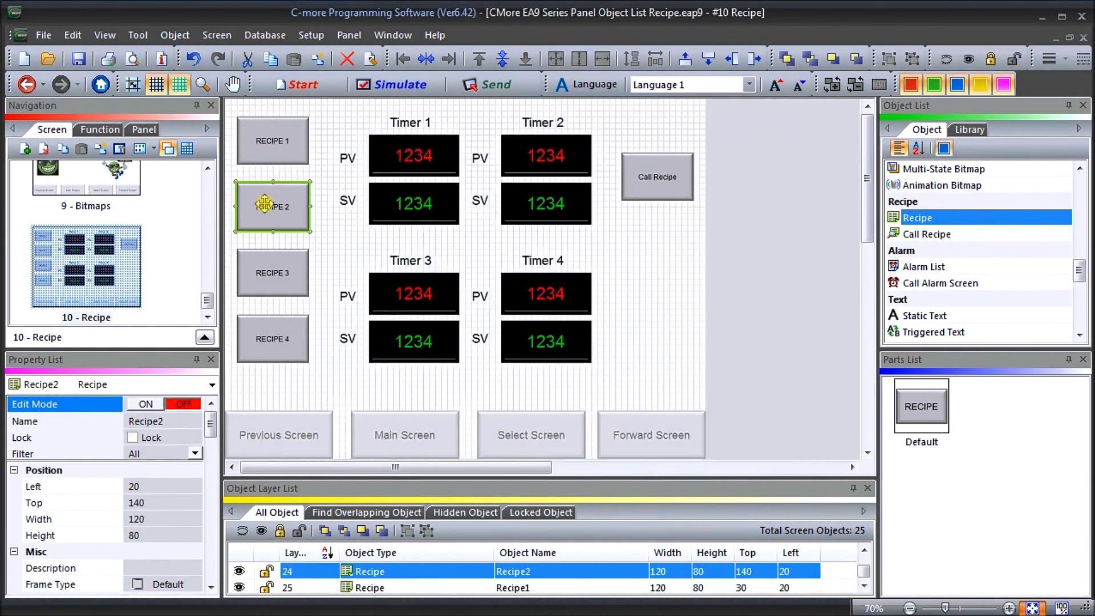
double_click(264, 204)
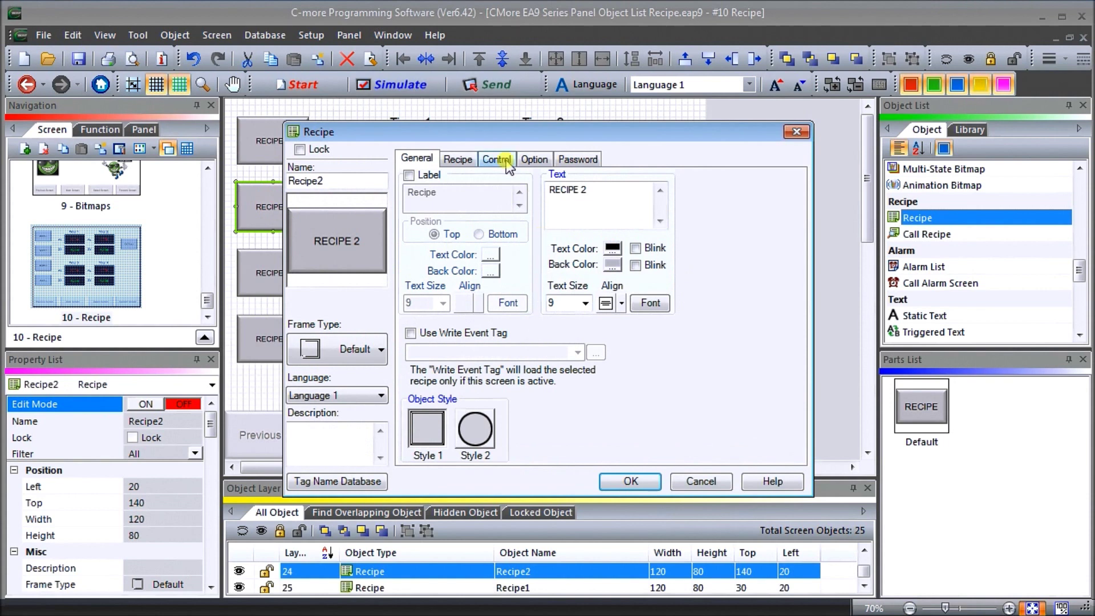
left_click(456, 160)
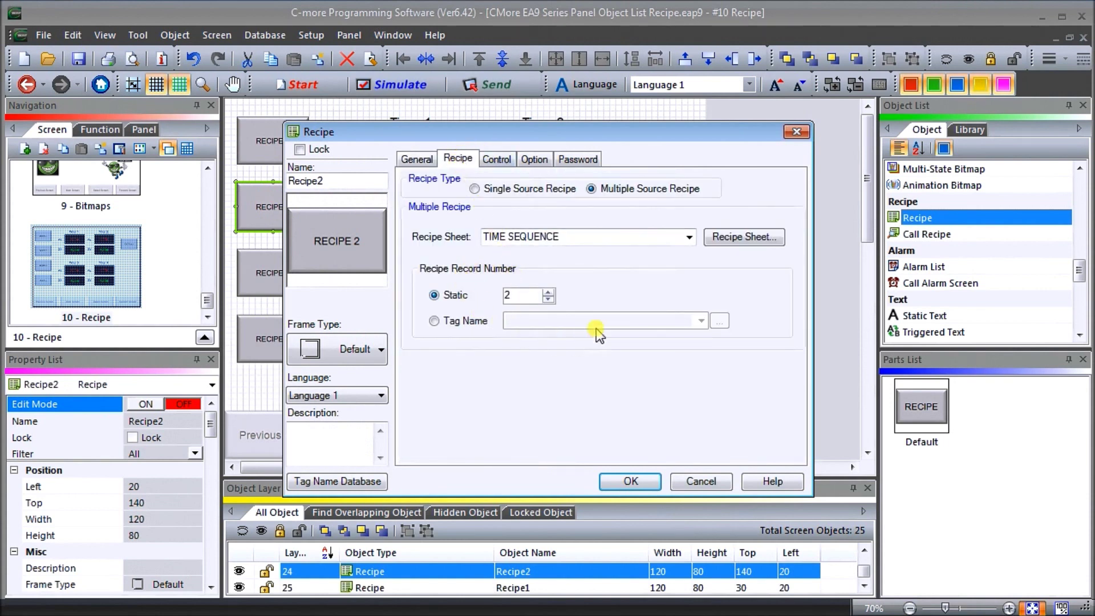
left_click(707, 485)
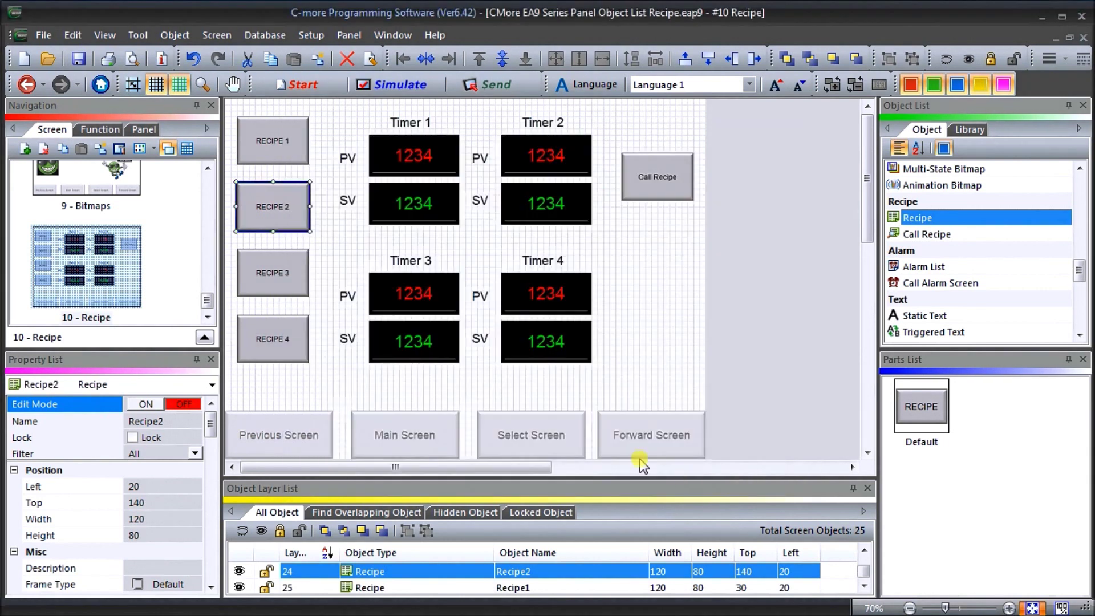
double_click(269, 273)
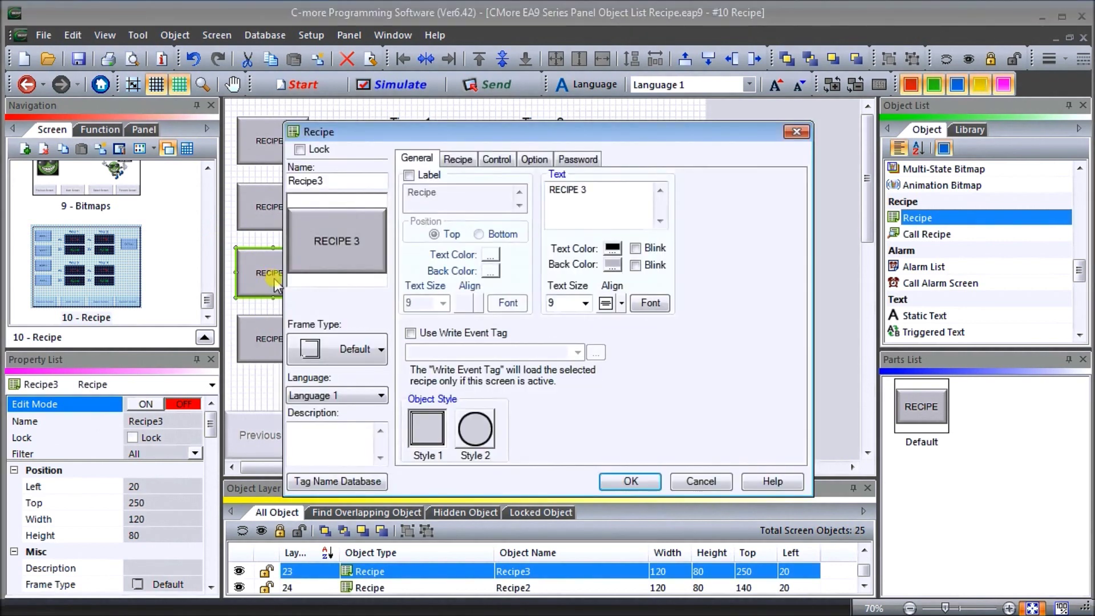
left_click(456, 159)
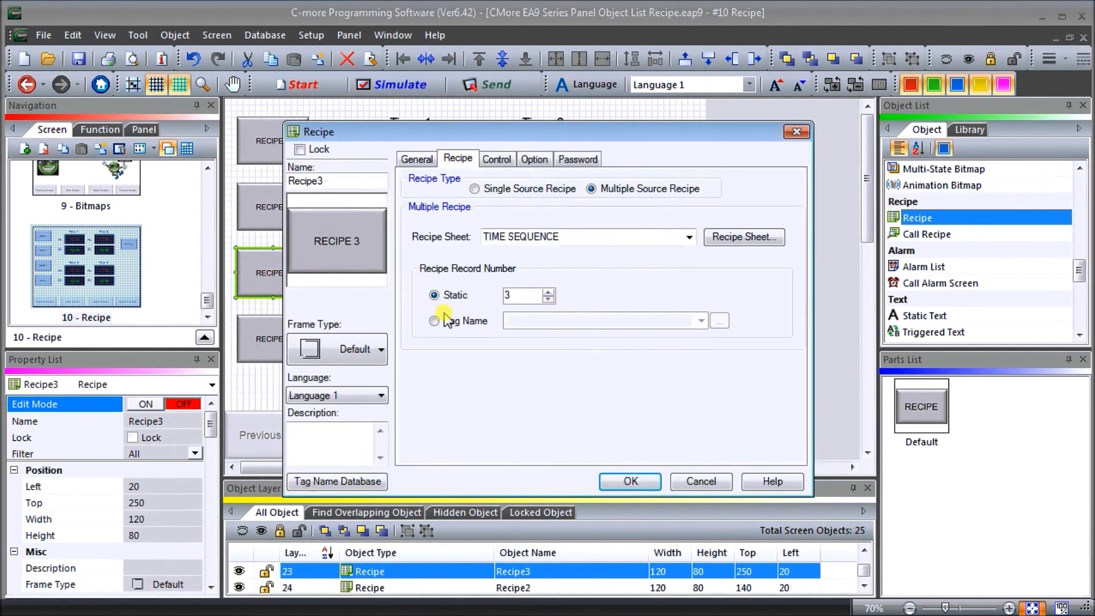
left_click(683, 483)
double_click(263, 338)
left_click(457, 160)
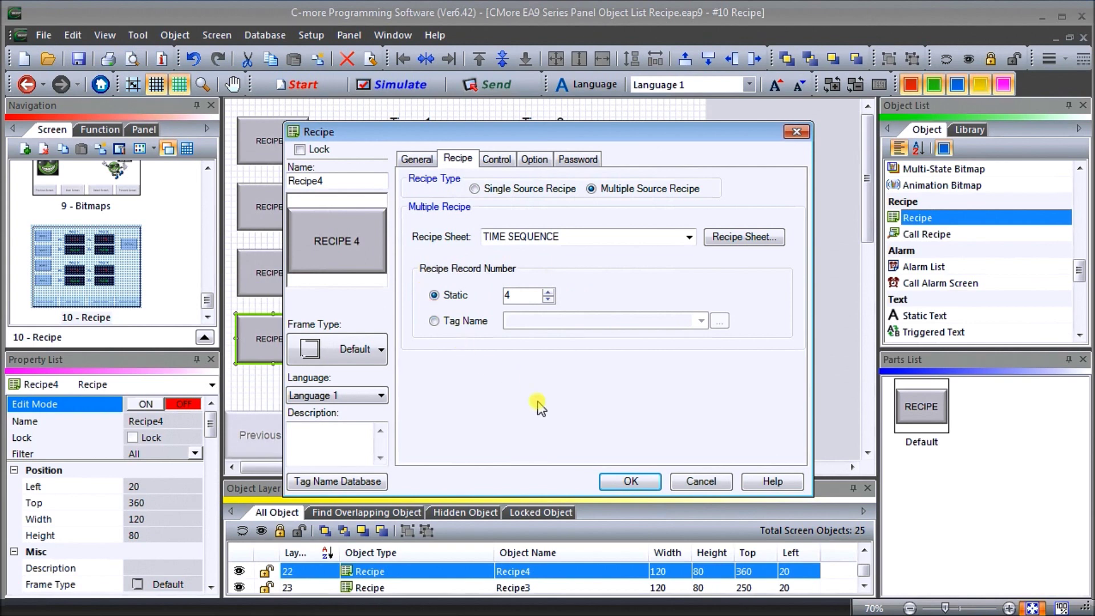
left_click(700, 482)
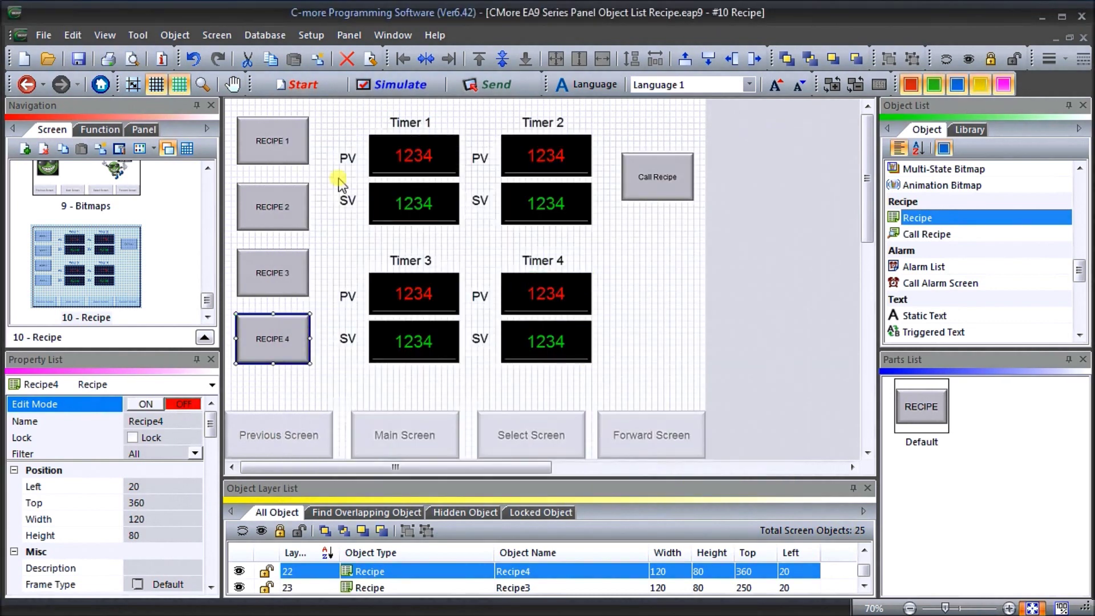
Review the Call Recipe button's settings and available recipe sheets, keep TIME SEQUENCE selected, and accept the dialog.
left_click(934, 235)
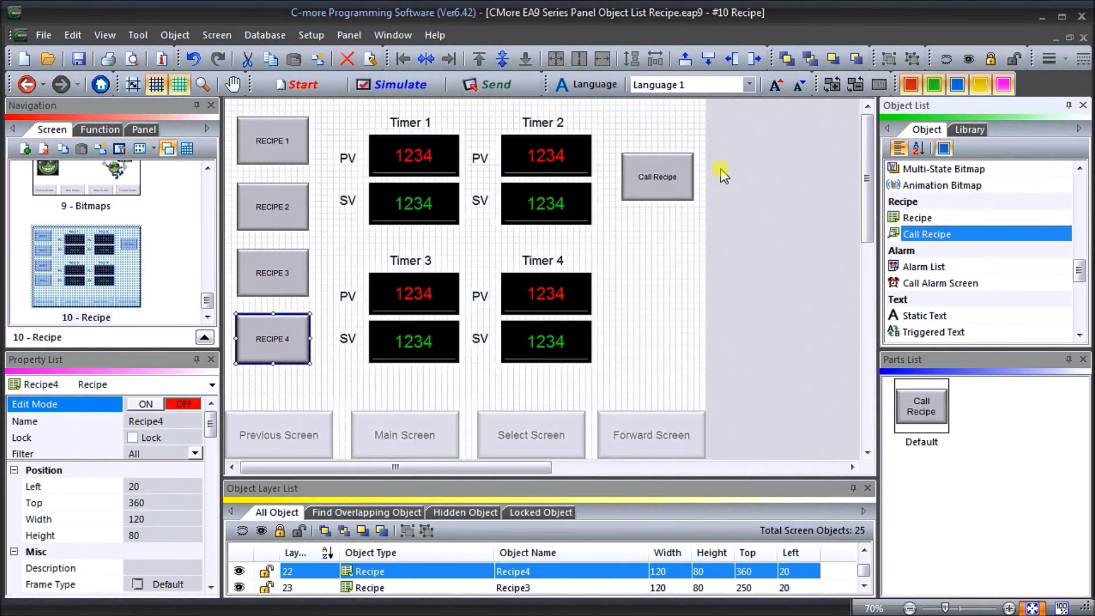
left_click(669, 174)
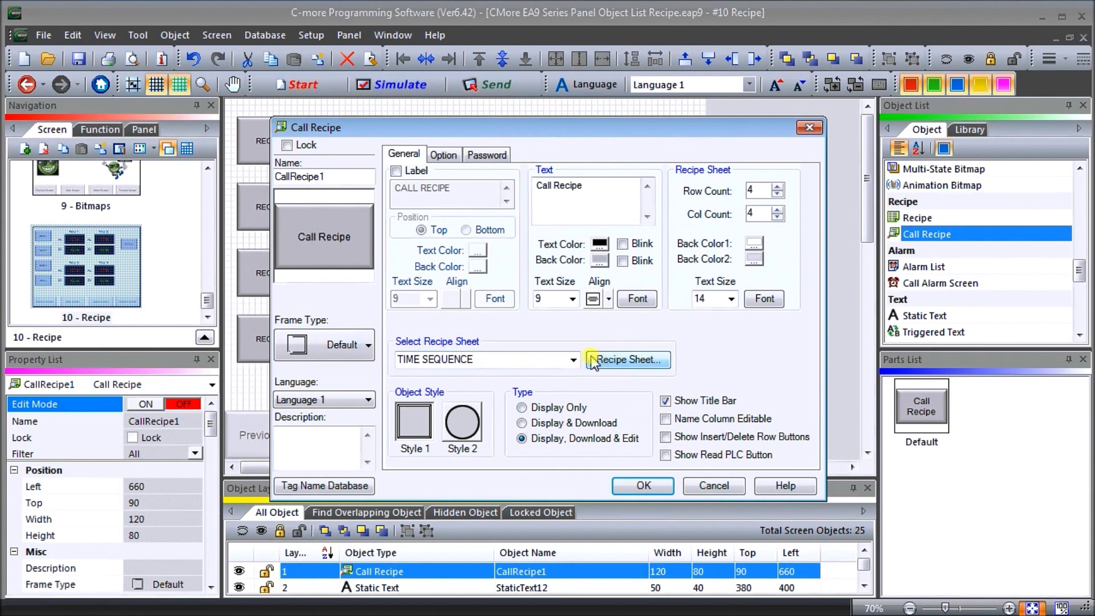
left_click(573, 360)
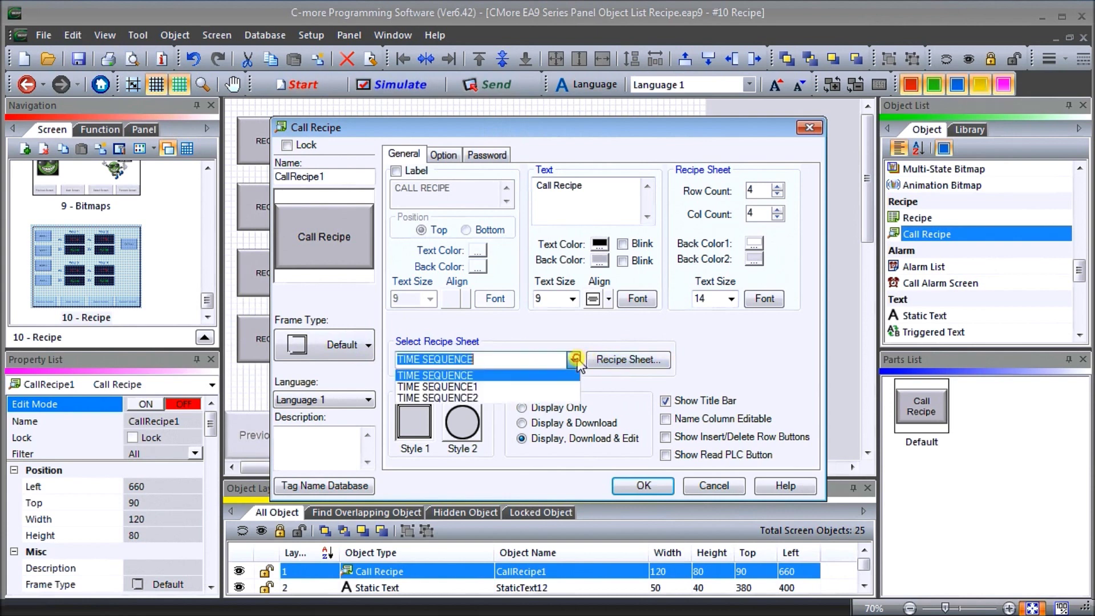
left_click(498, 374)
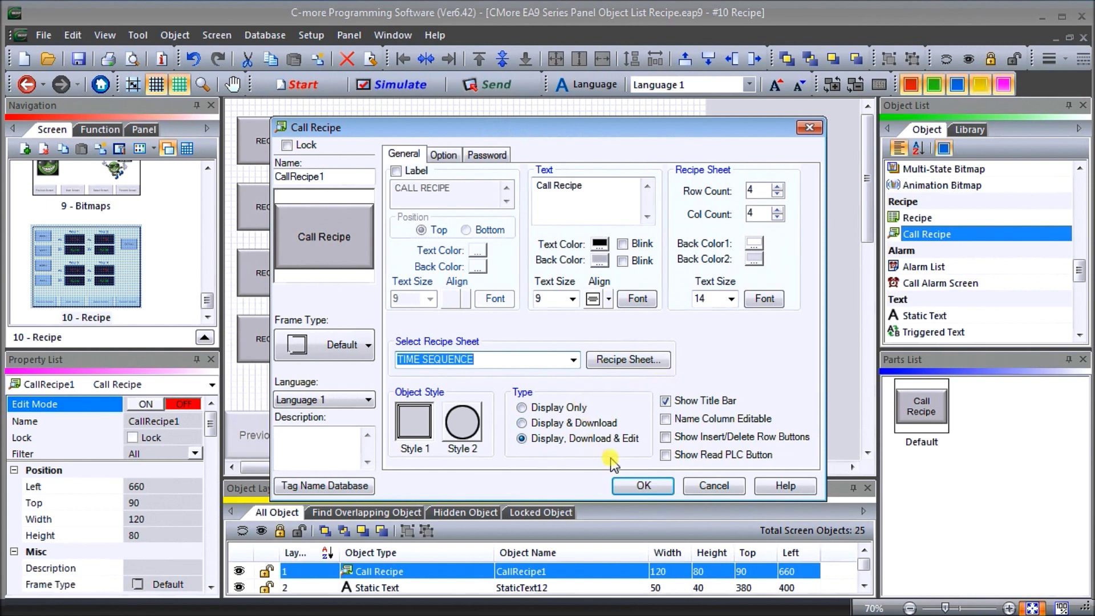
left_click(635, 484)
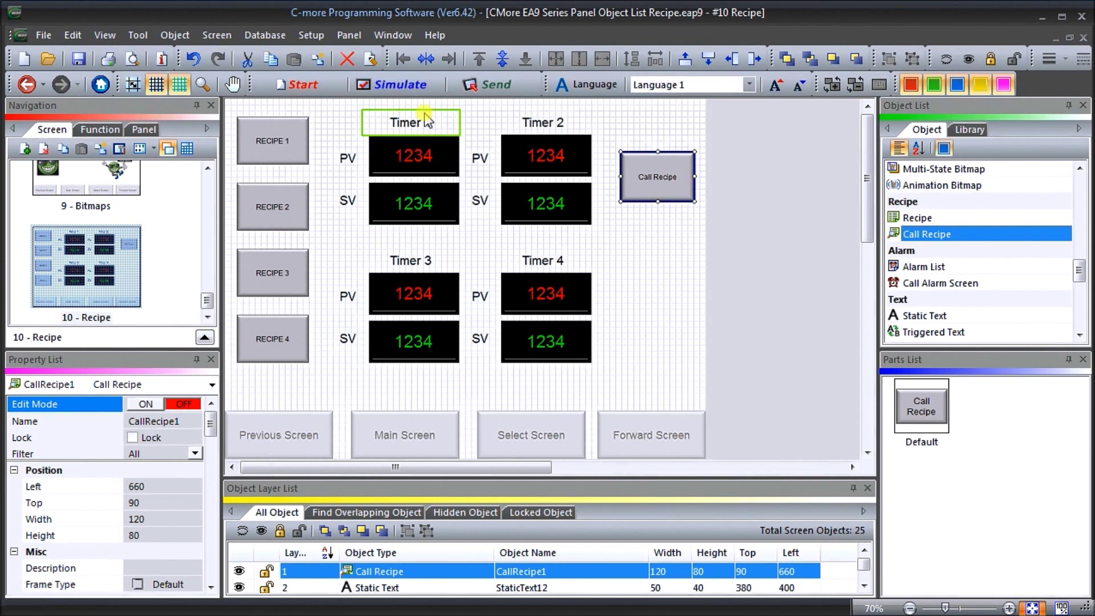
Start the simulation for target panel EA9-T10CL, show it in the panel frame, and go to the Recipe screen.
left_click(397, 86)
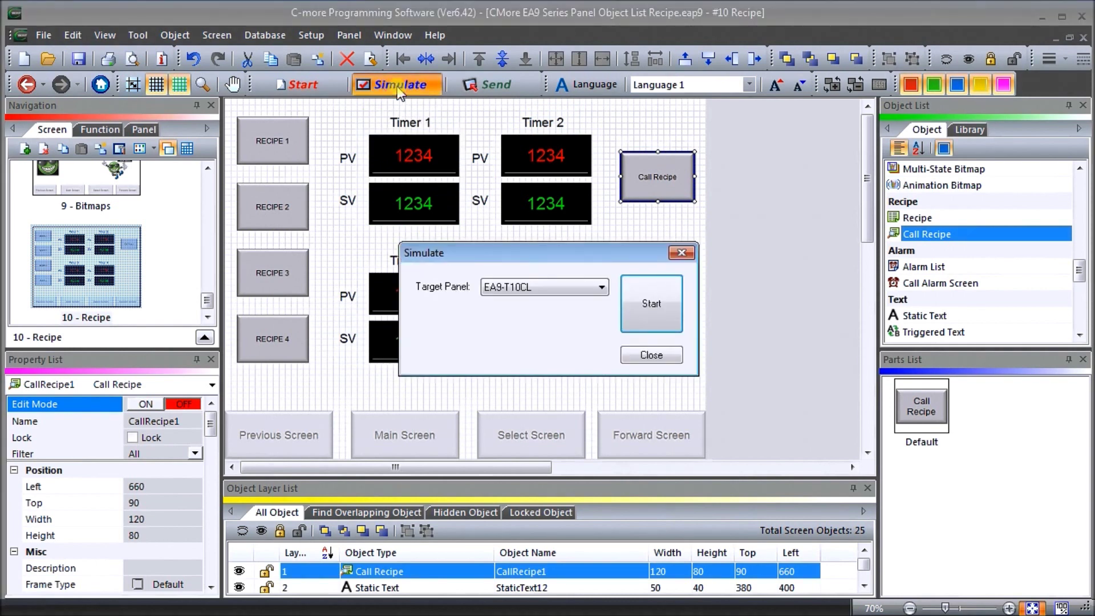
left_click(645, 310)
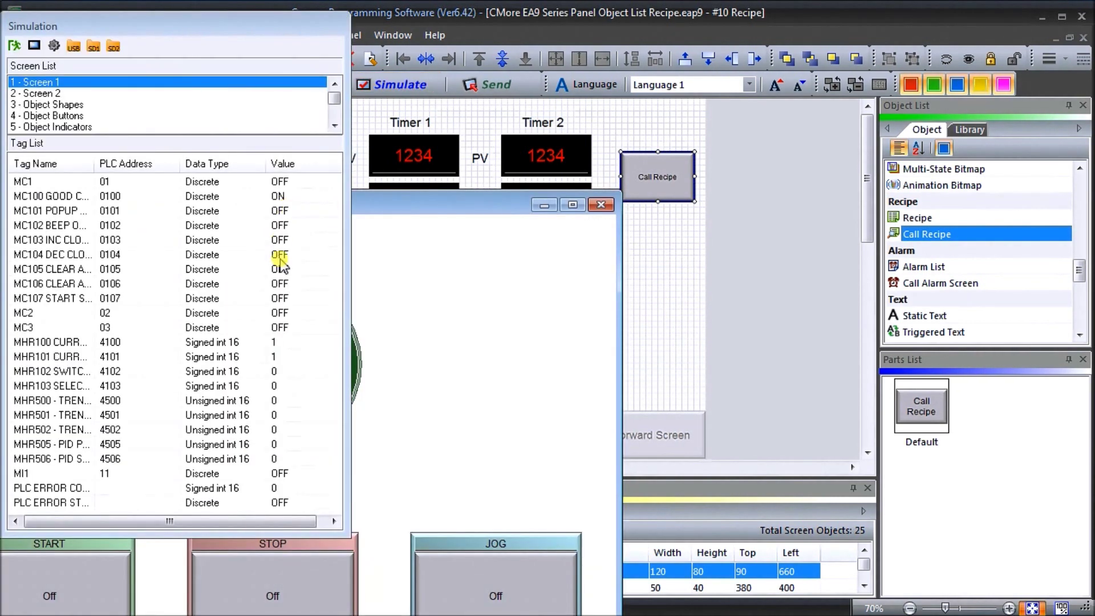
left_click(34, 45)
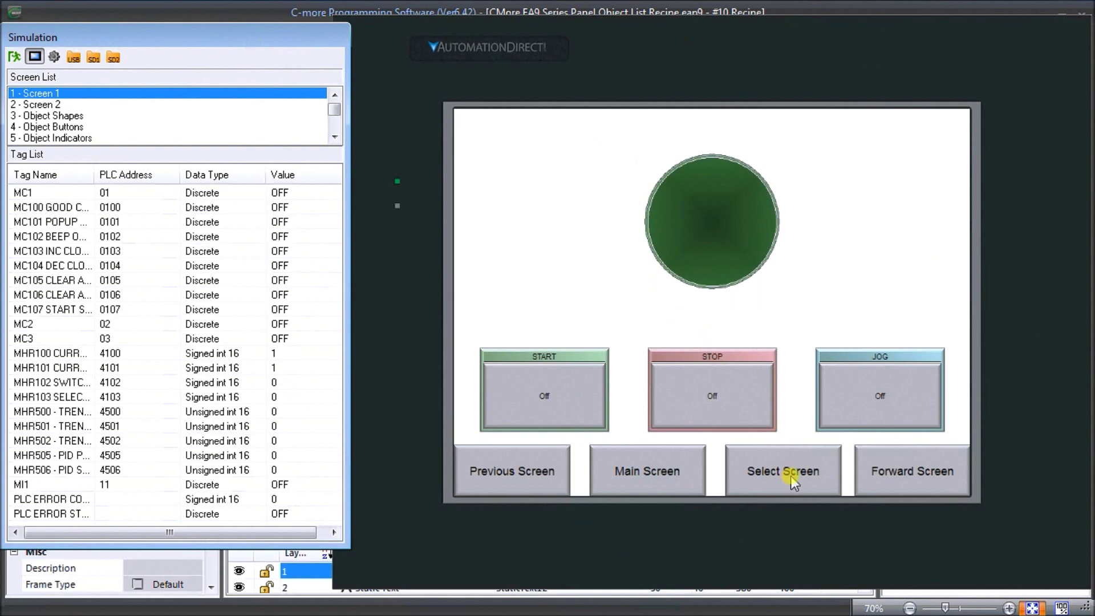
left_click(794, 481)
left_click(876, 369)
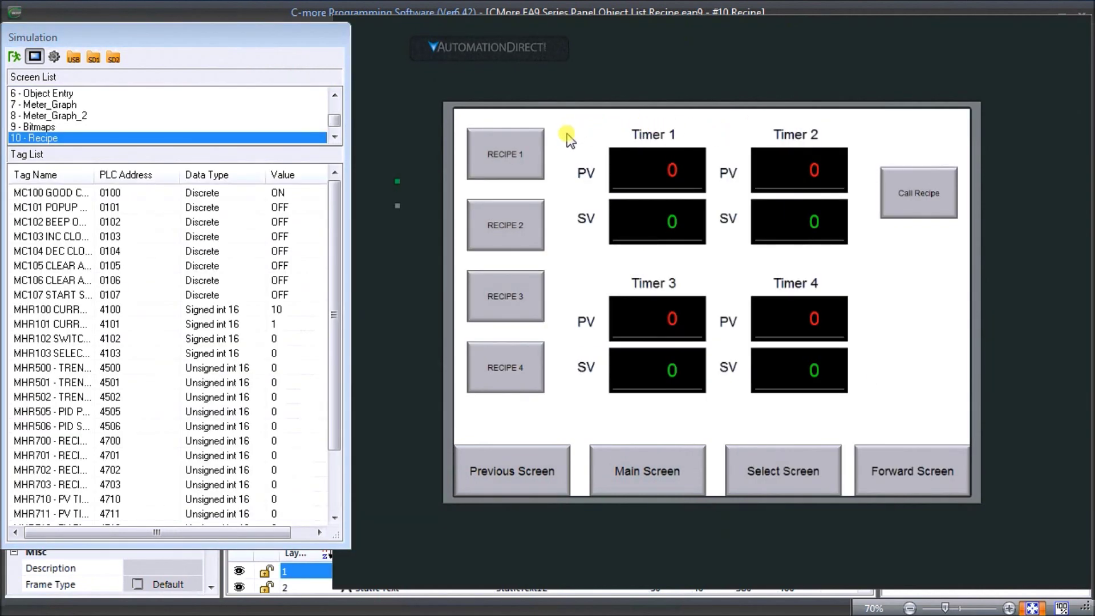
Test the RECIPE 1, 2, 3 and 4 buttons in turn on the simulated screen, finishing with RECIPE 1 loaded again.
left_click(509, 150)
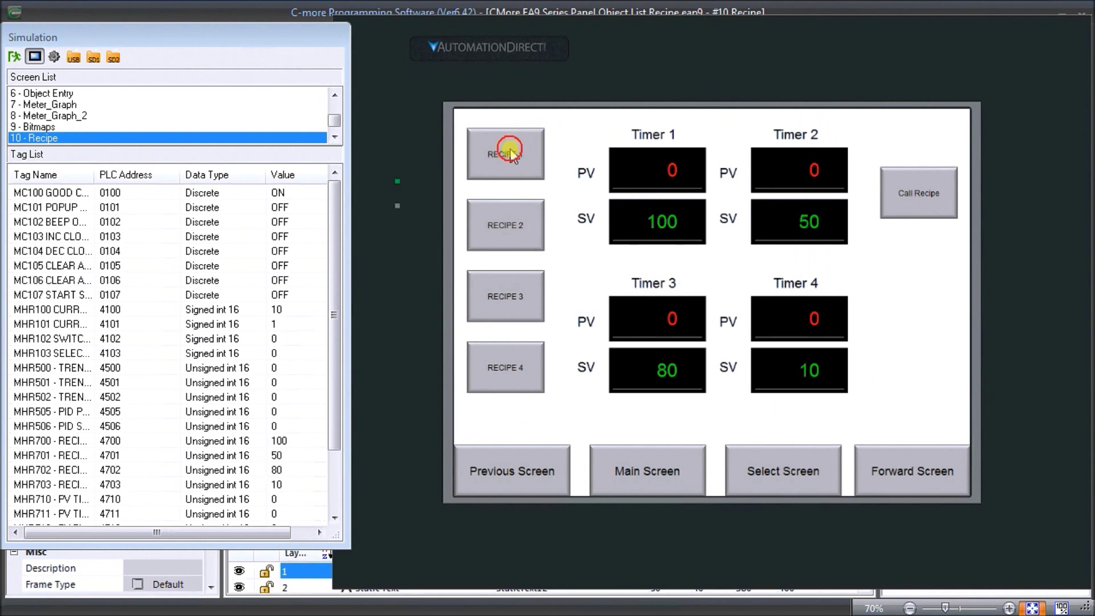
left_click(513, 224)
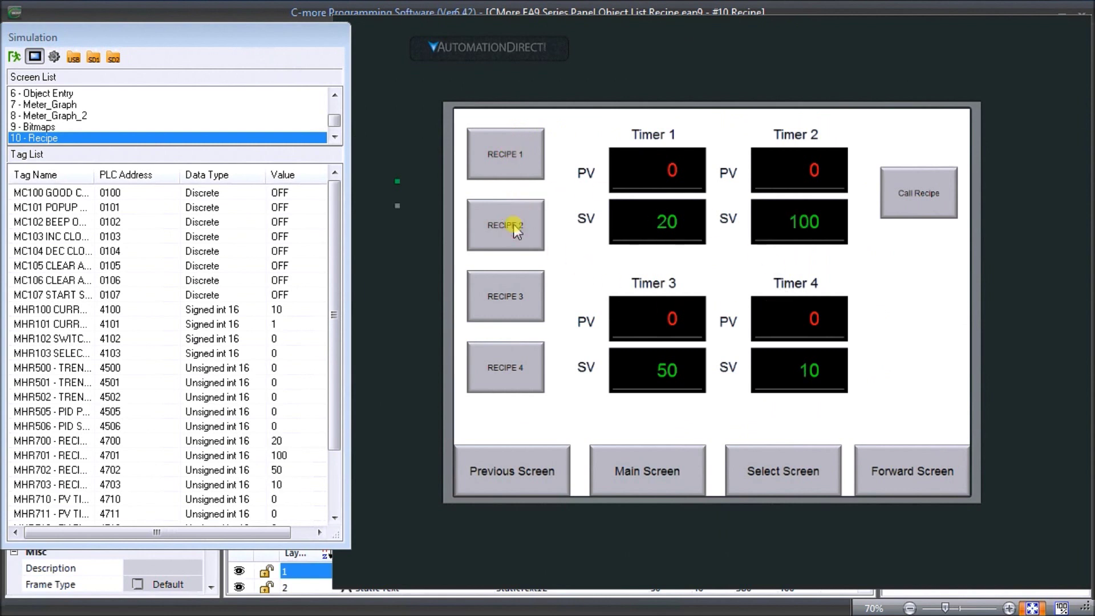
left_click(508, 299)
left_click(508, 298)
left_click(512, 368)
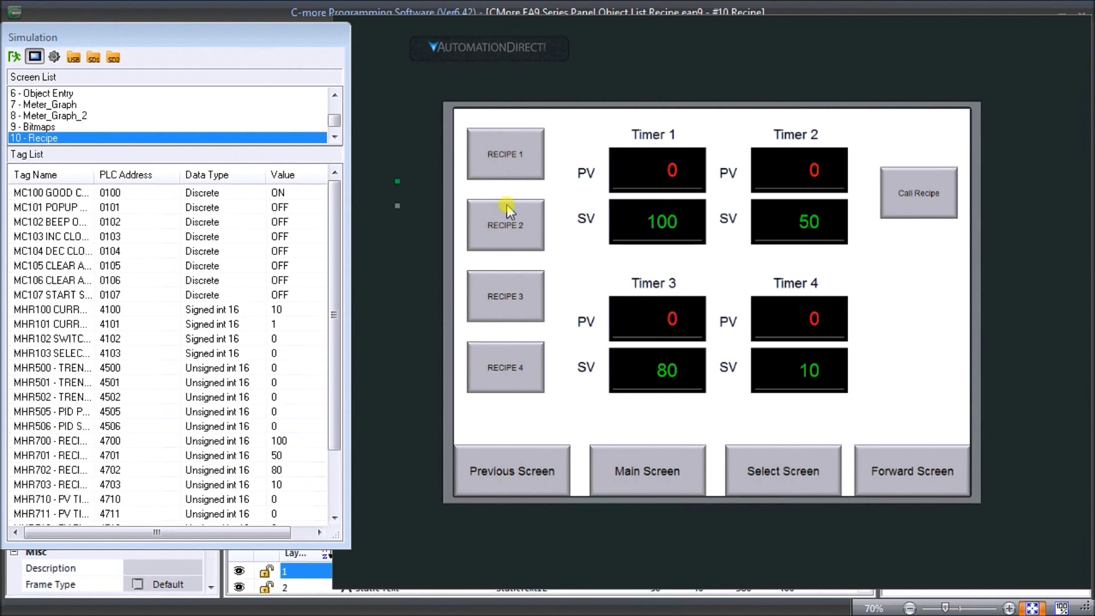
Call up the TIME SEQUENCE recipe sheet in the simulation and load the TIME SEQ 2 record, confirming the write.
left_click(930, 199)
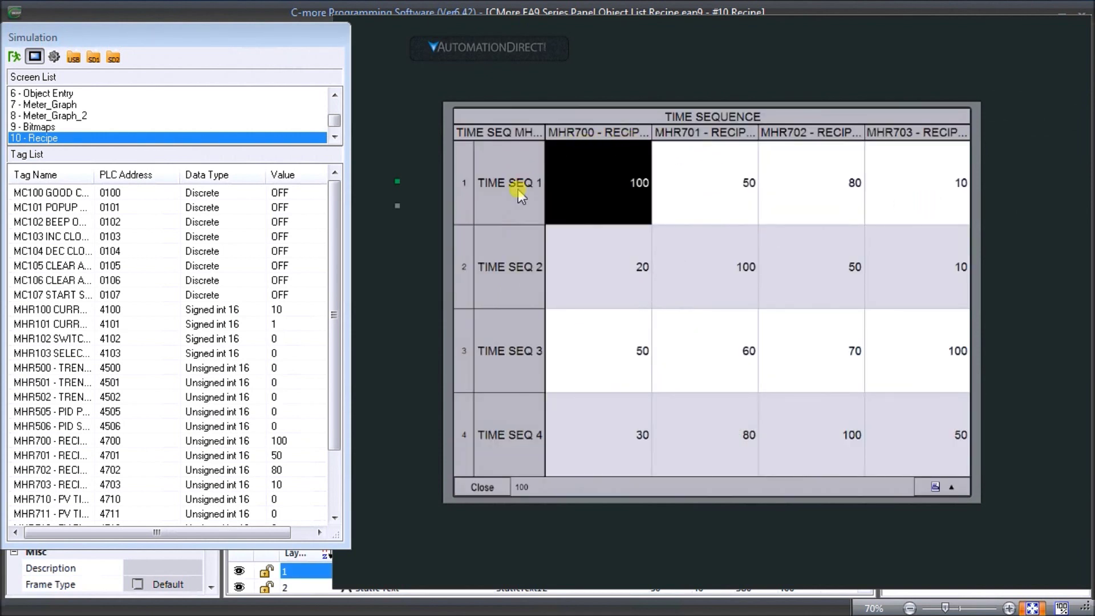
left_click(485, 207)
left_click(484, 181)
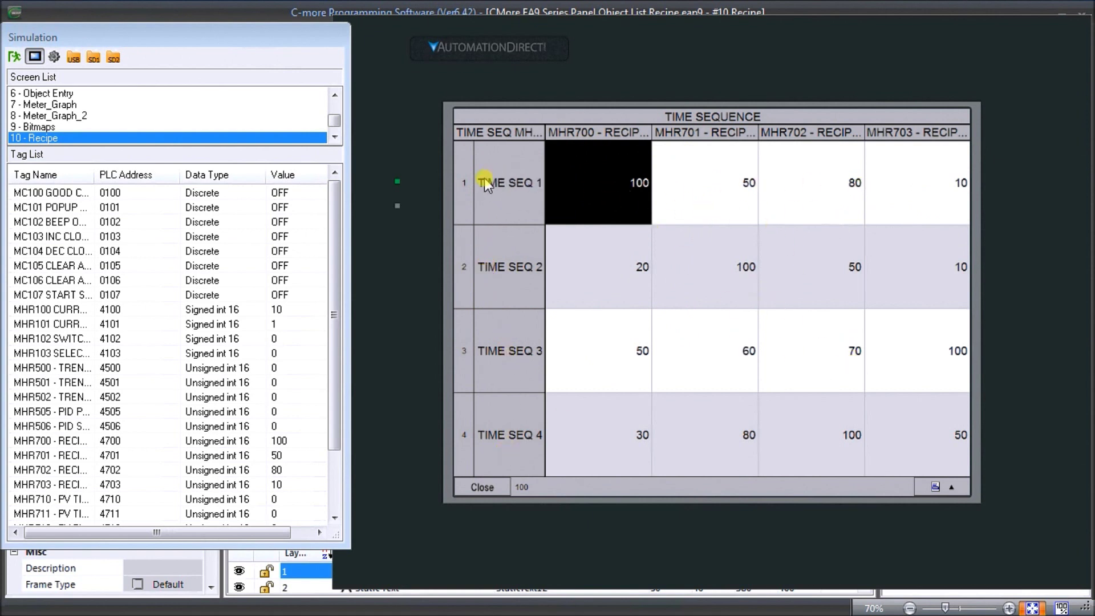
left_click(458, 282)
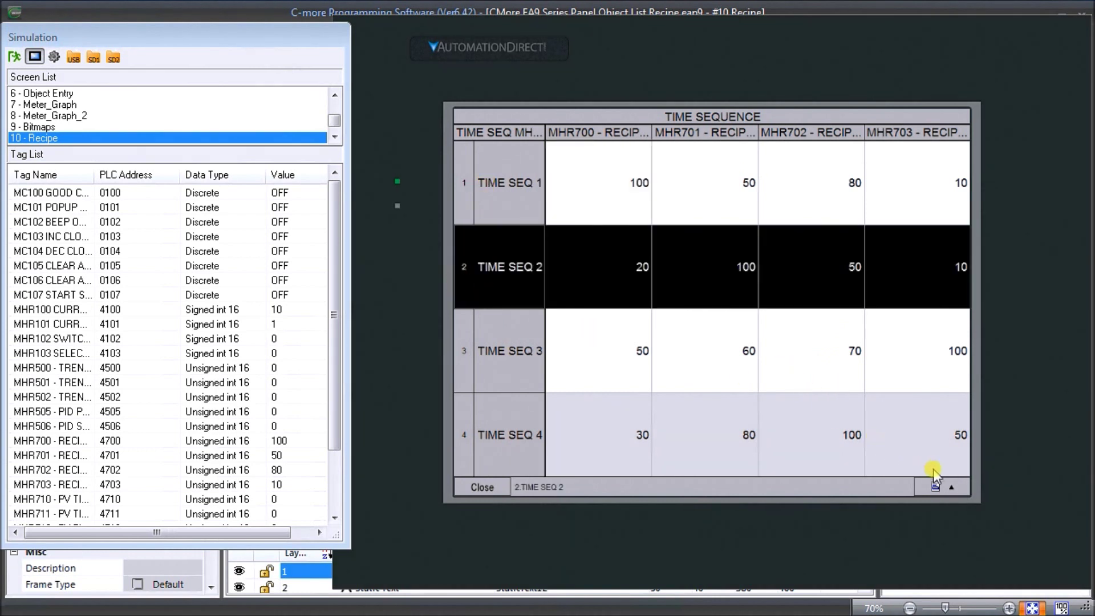
left_click(952, 486)
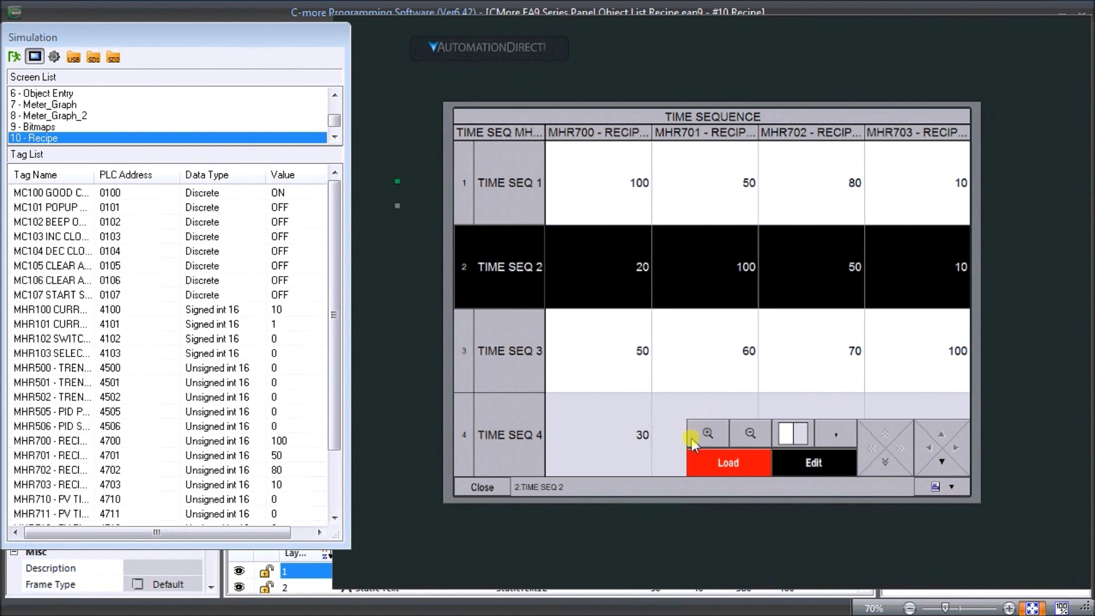
left_click(726, 464)
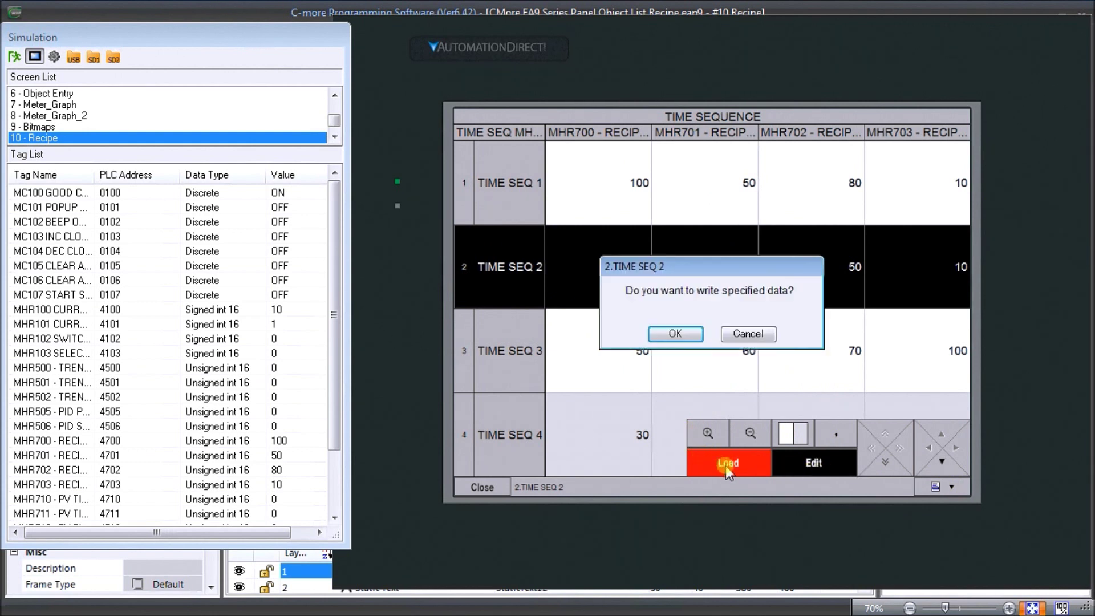
left_click(676, 335)
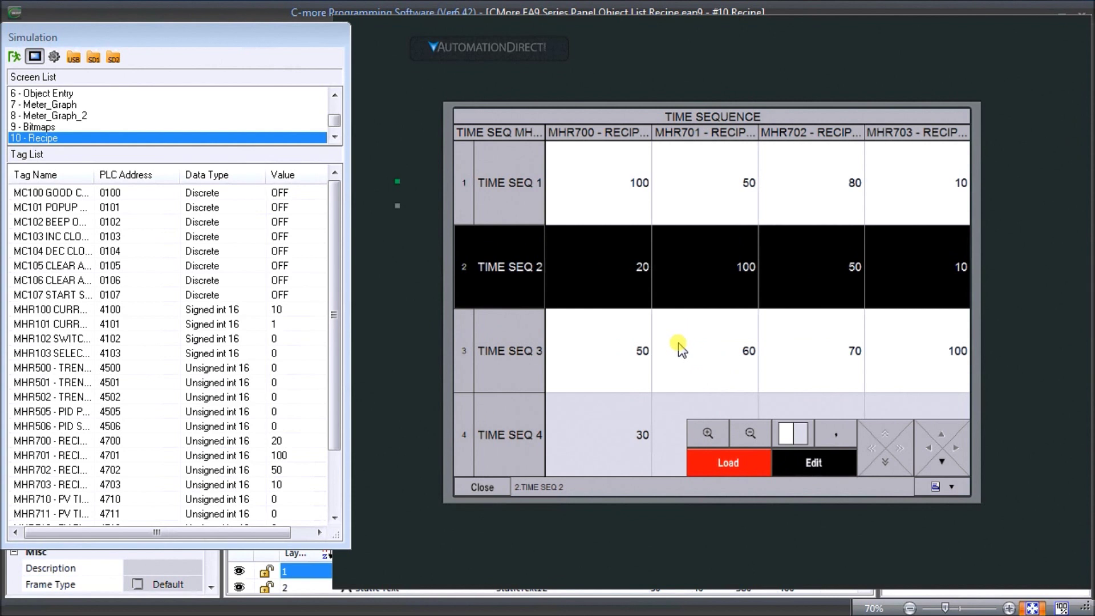
Close the TIME SEQUENCE recipe sheet and exit the panel simulation.
left_click(473, 483)
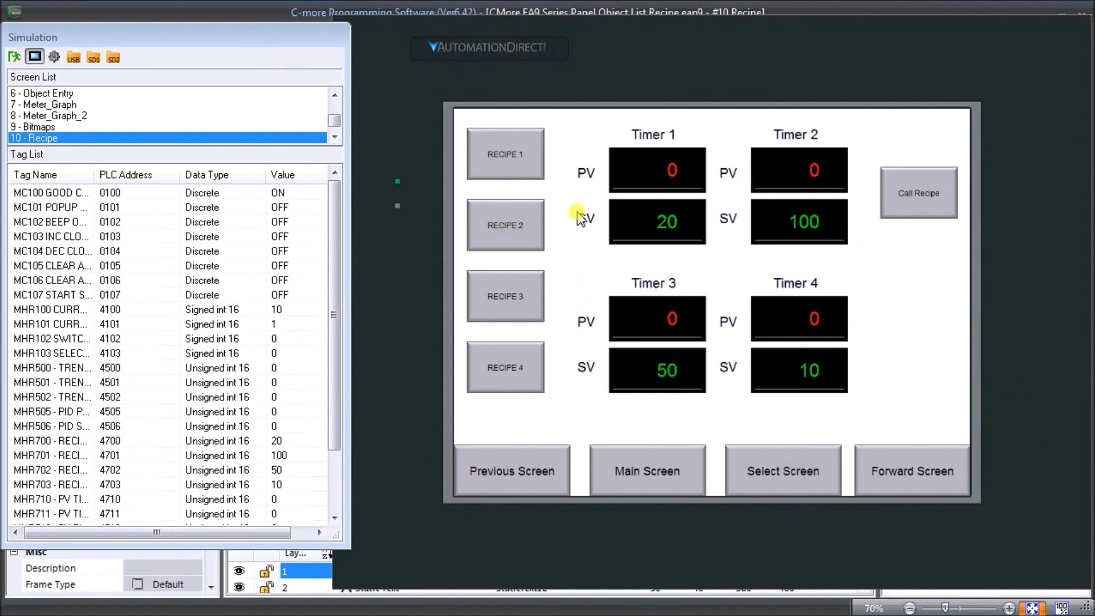
left_click(16, 57)
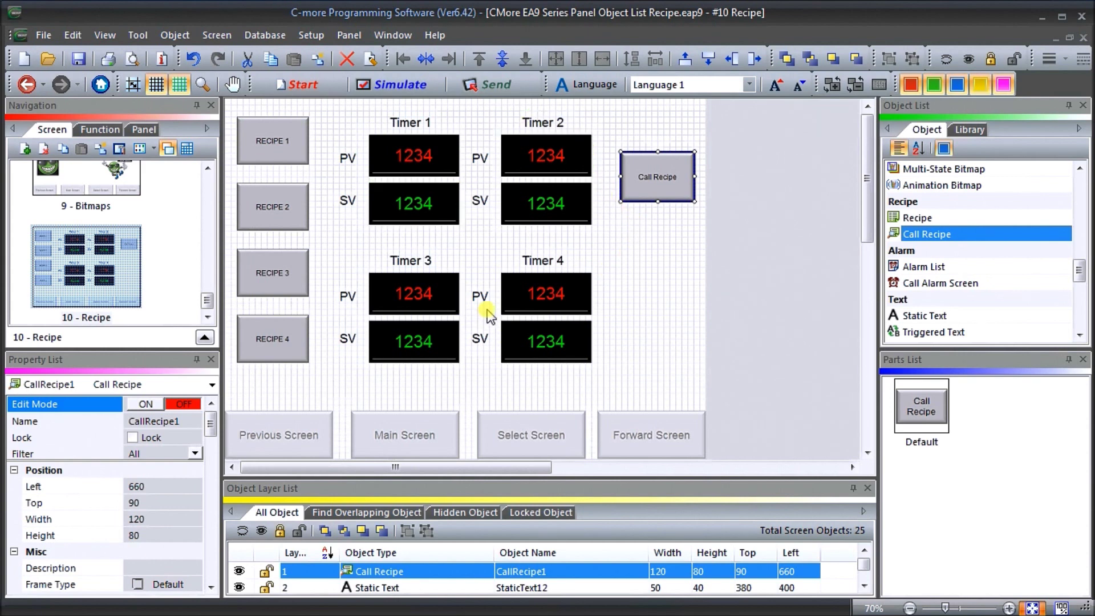
Transfer the project to the panel over Ethernet at 192.168.1.20, saving the project changes, and close the transfer dialog.
left_click(494, 84)
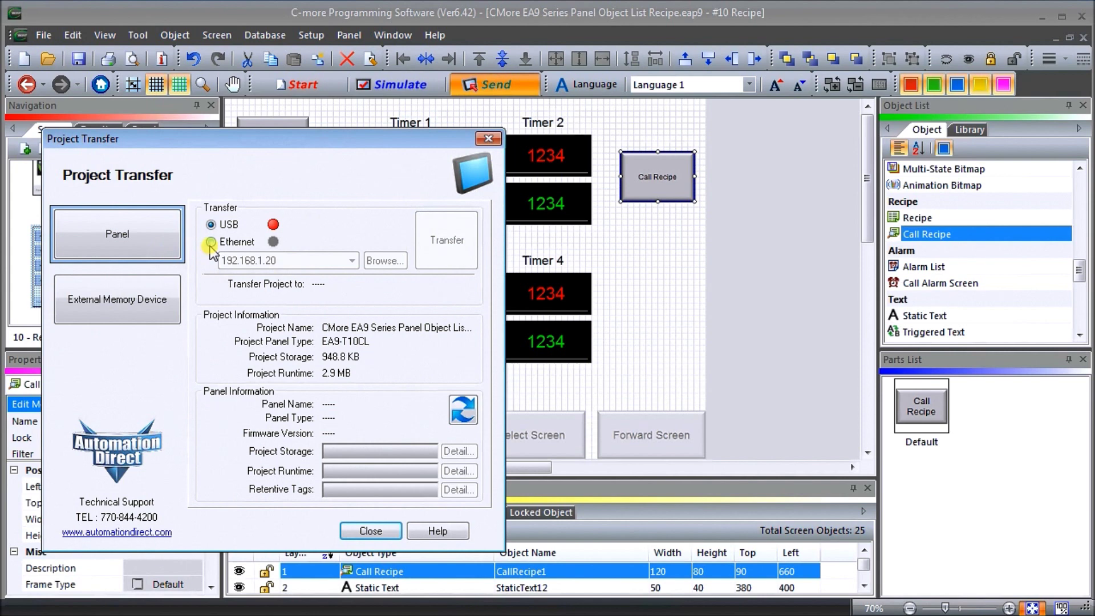
left_click(210, 242)
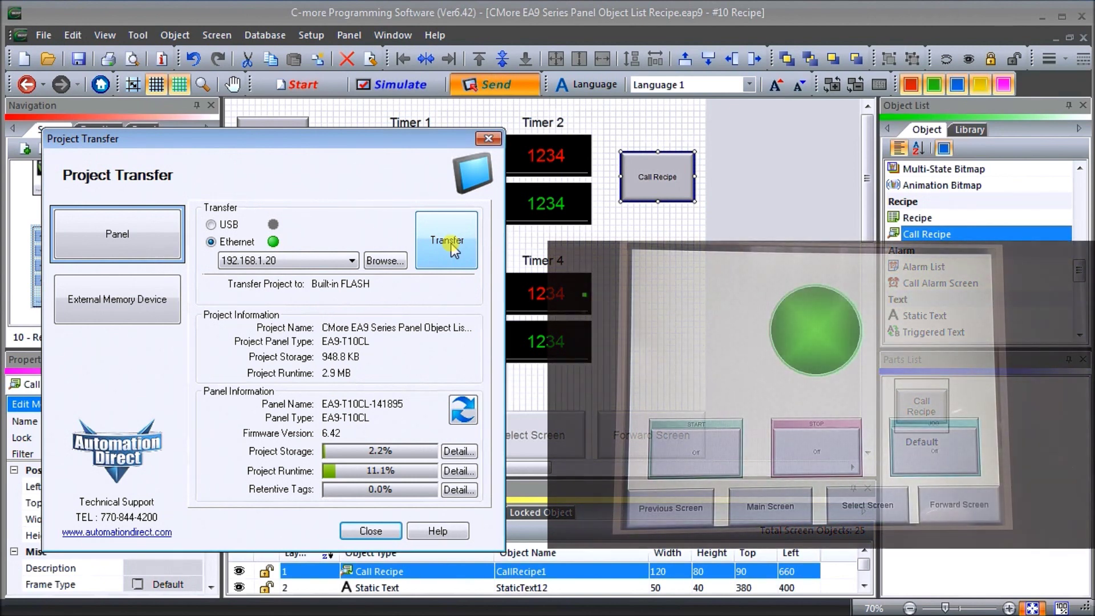
left_click(452, 249)
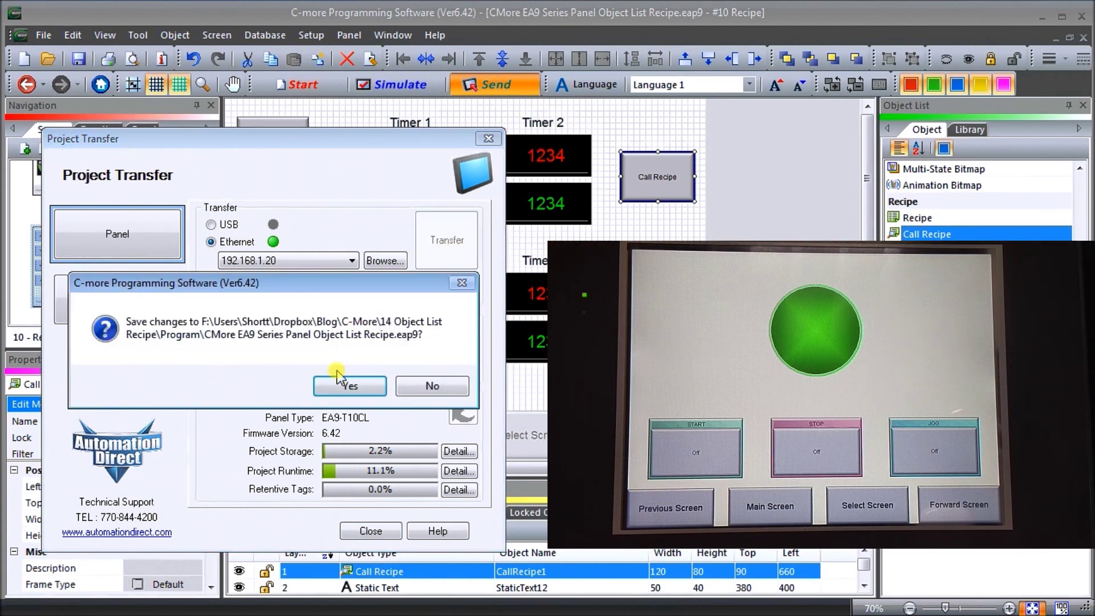
left_click(351, 386)
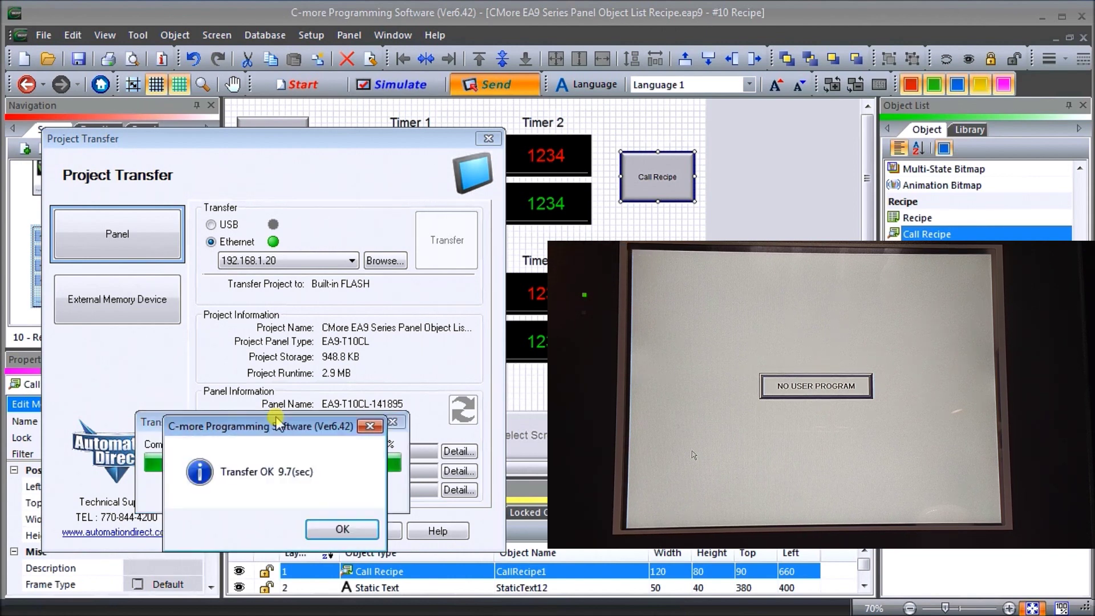
left_click(345, 530)
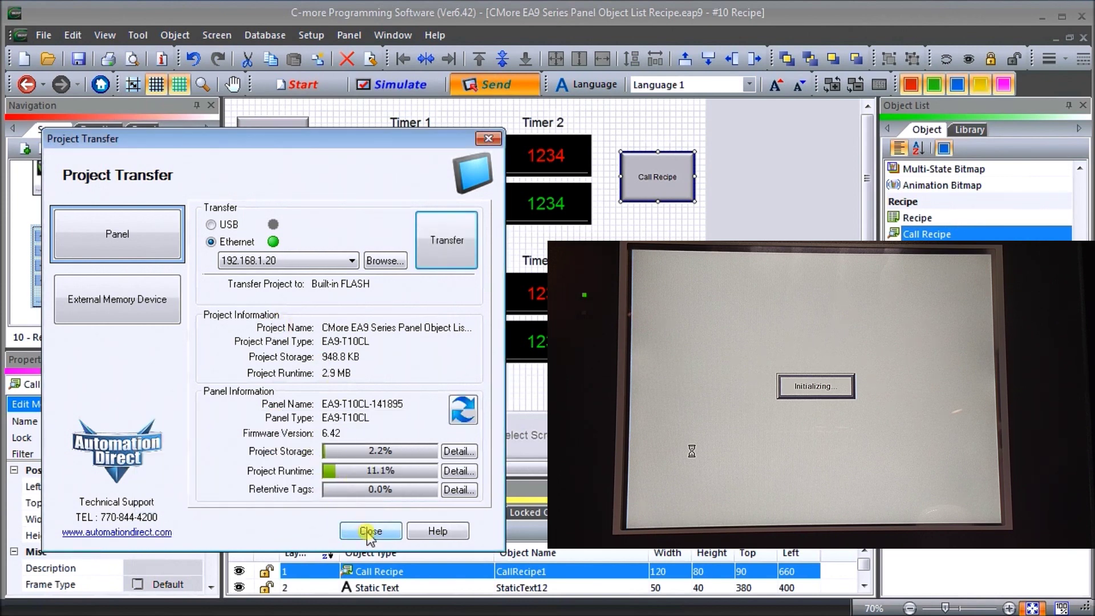
left_click(370, 531)
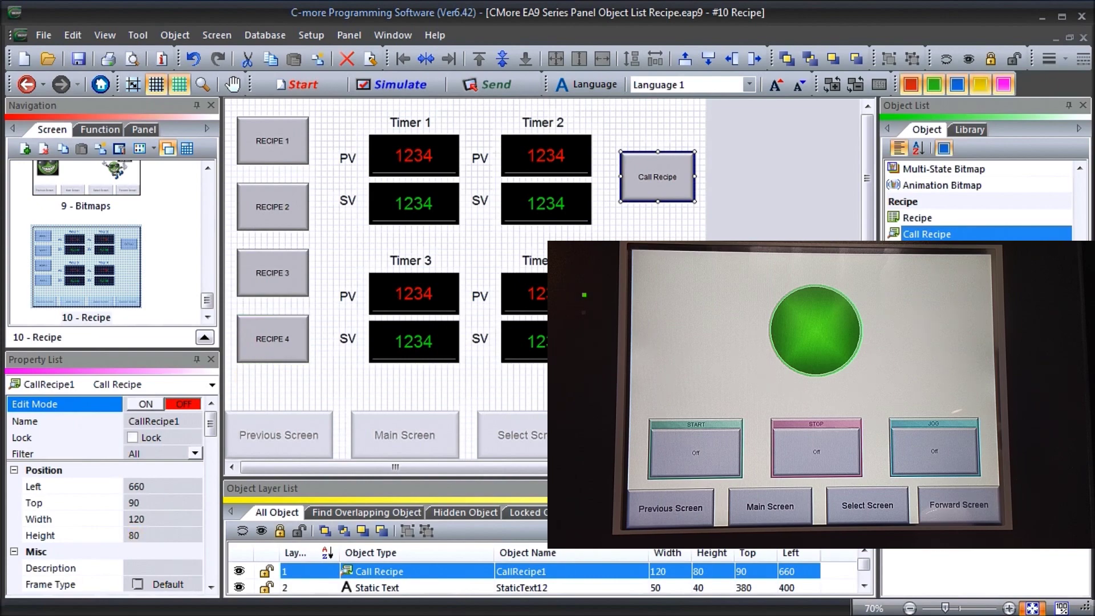
Switch to Do-more Designer and examine rung 48, which moves MHR700 to MHR703 into N0 to N3 on X11's leading edge.
key("alt+Tab")
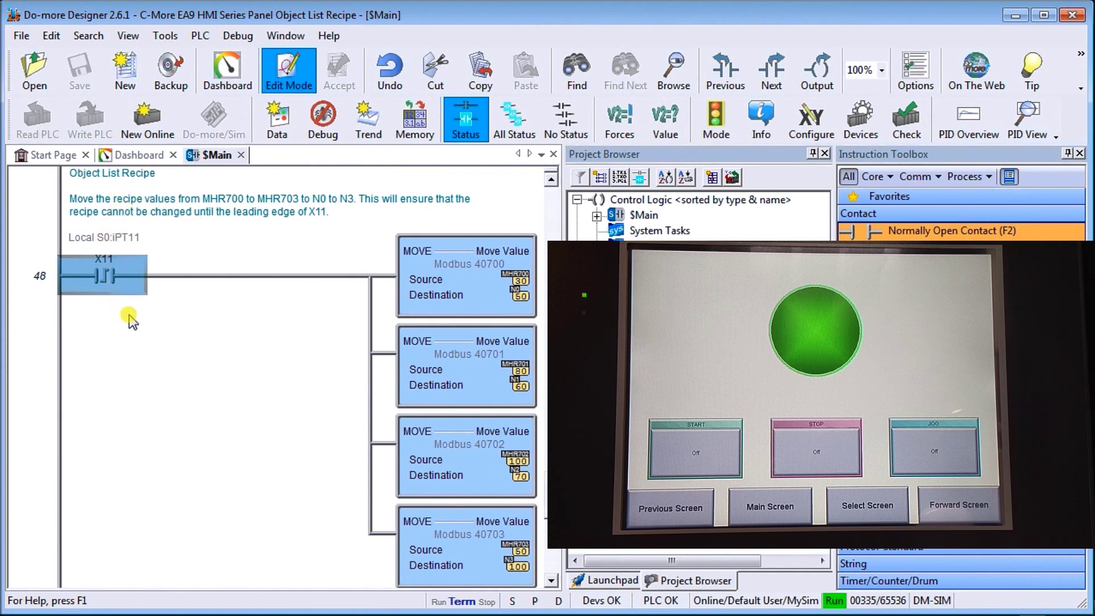
left_click(168, 285)
left_click(107, 288)
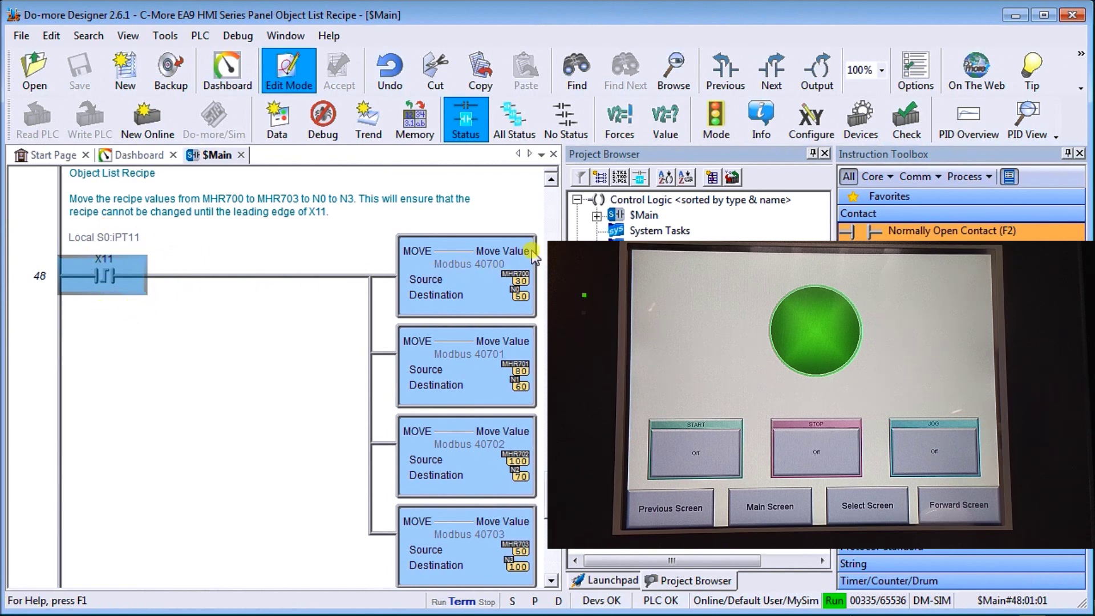
mouse_move(500, 291)
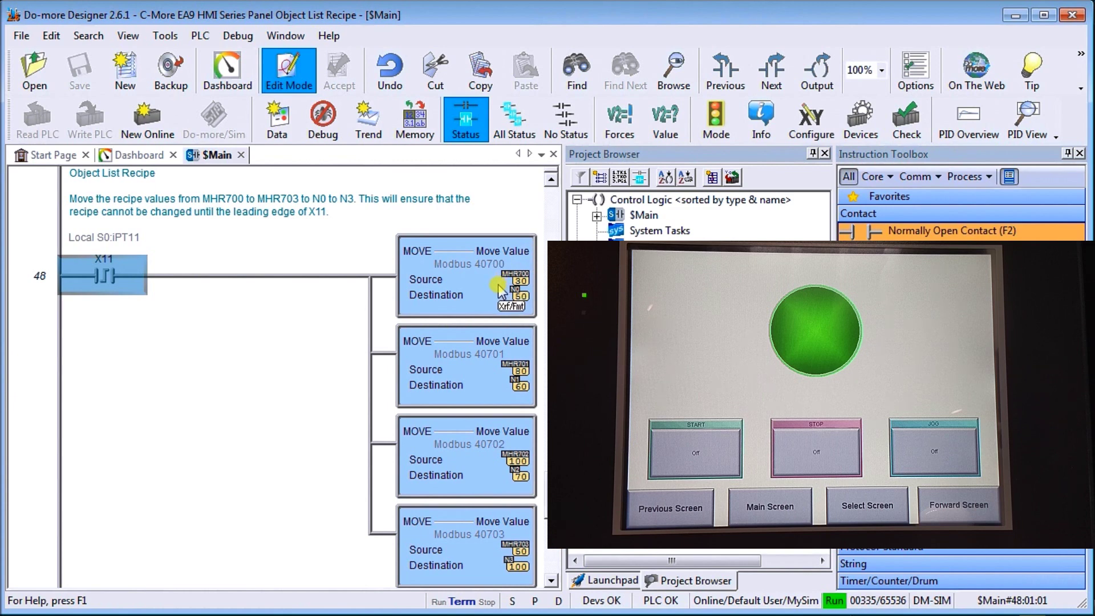
scroll(544, 490, "down", 5)
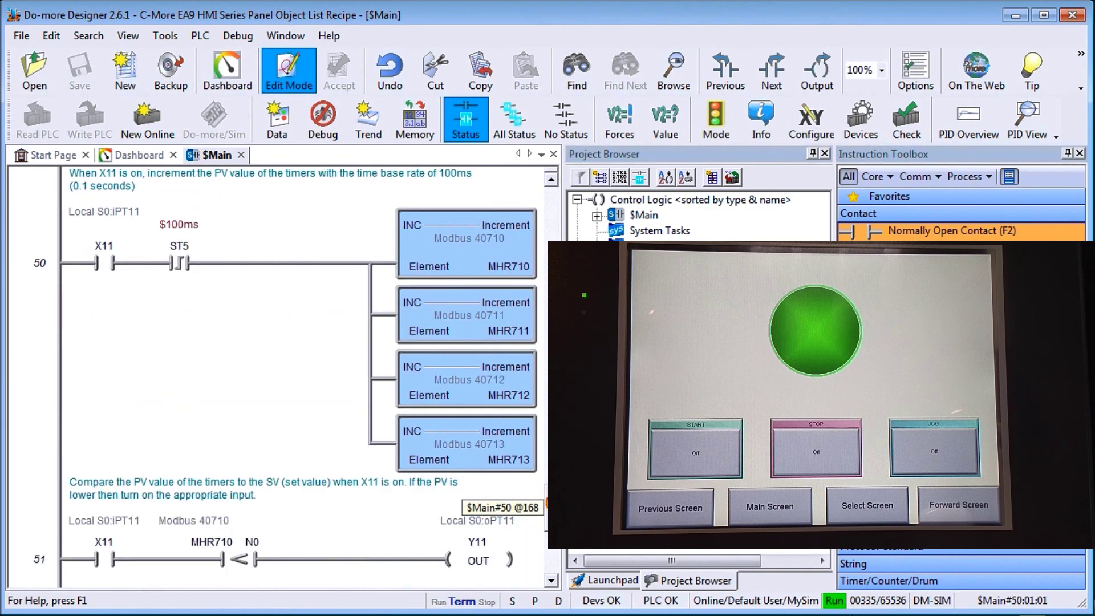
left_click(550, 183)
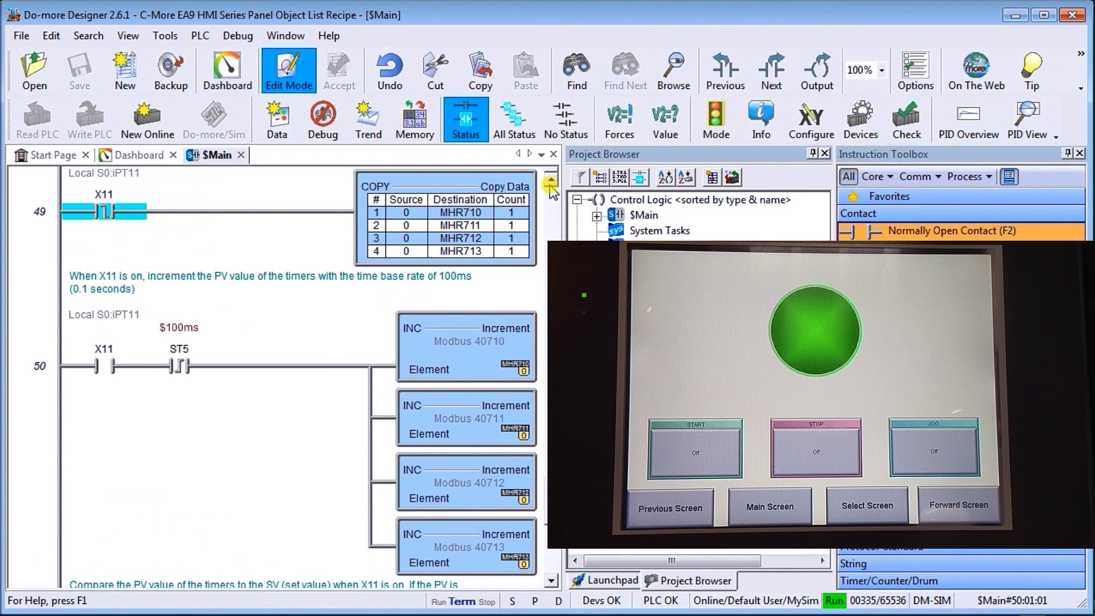
left_click(551, 182)
left_click(551, 182)
left_click(551, 182)
left_click(550, 181)
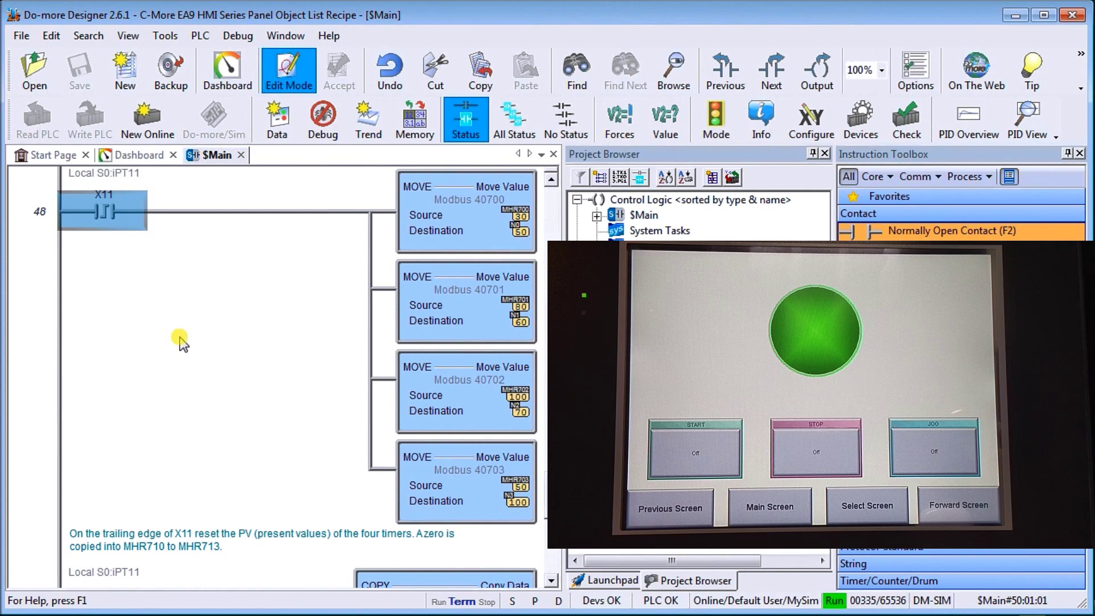
Examine rungs 49 to 54, covering the timer PV reset, the 100 ms increments and the comparisons driving Y11 to Y14.
left_click(551, 580)
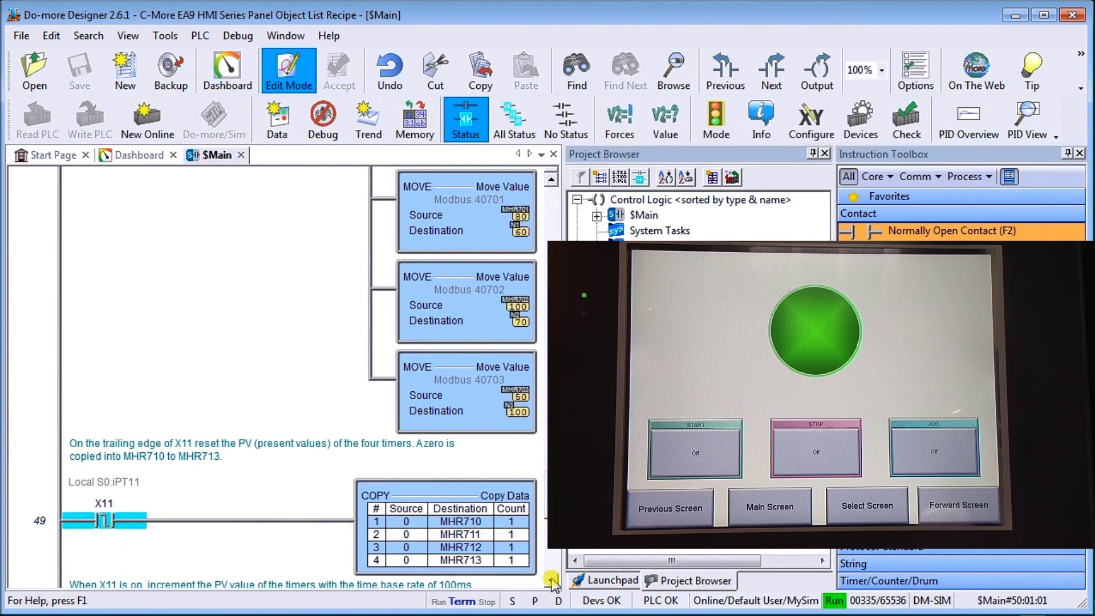
left_click(550, 580)
left_click(550, 580)
left_click(551, 580)
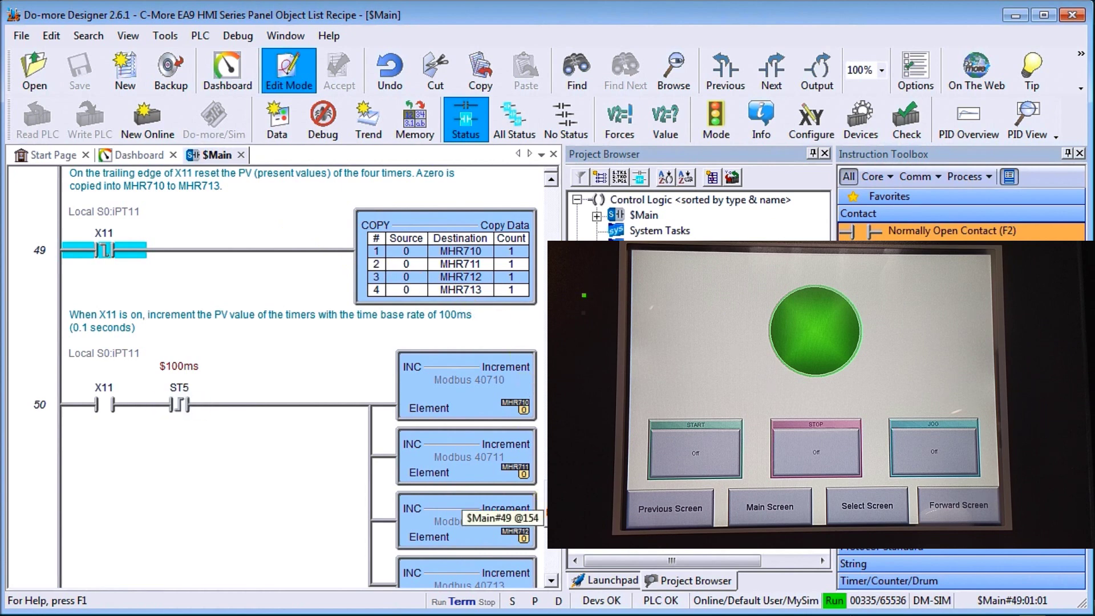
scroll(373, 282, "down", 3)
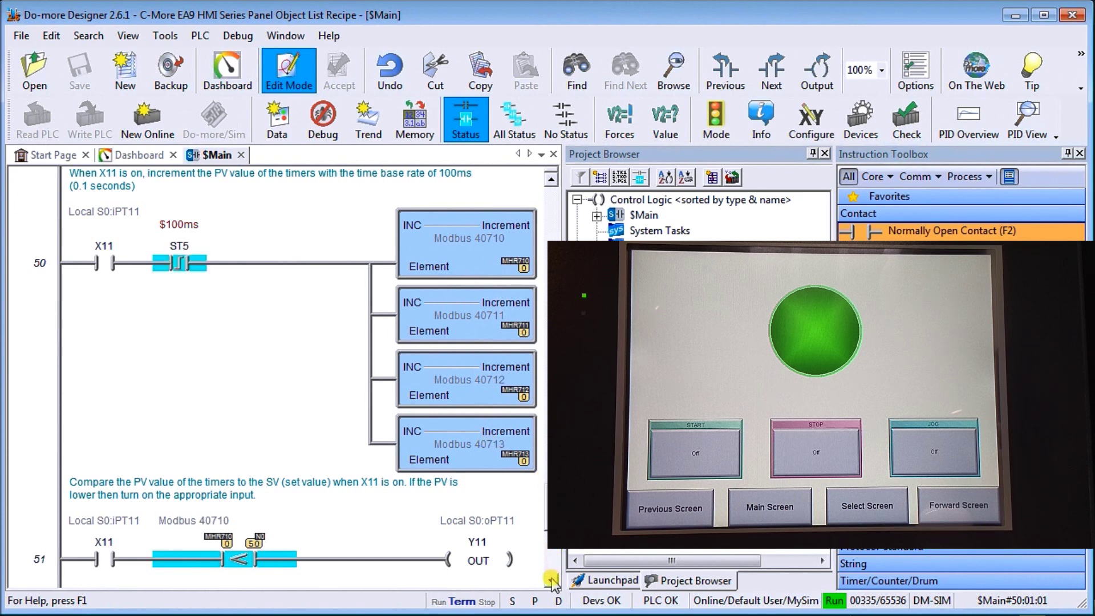
scroll(552, 581, "down", 5)
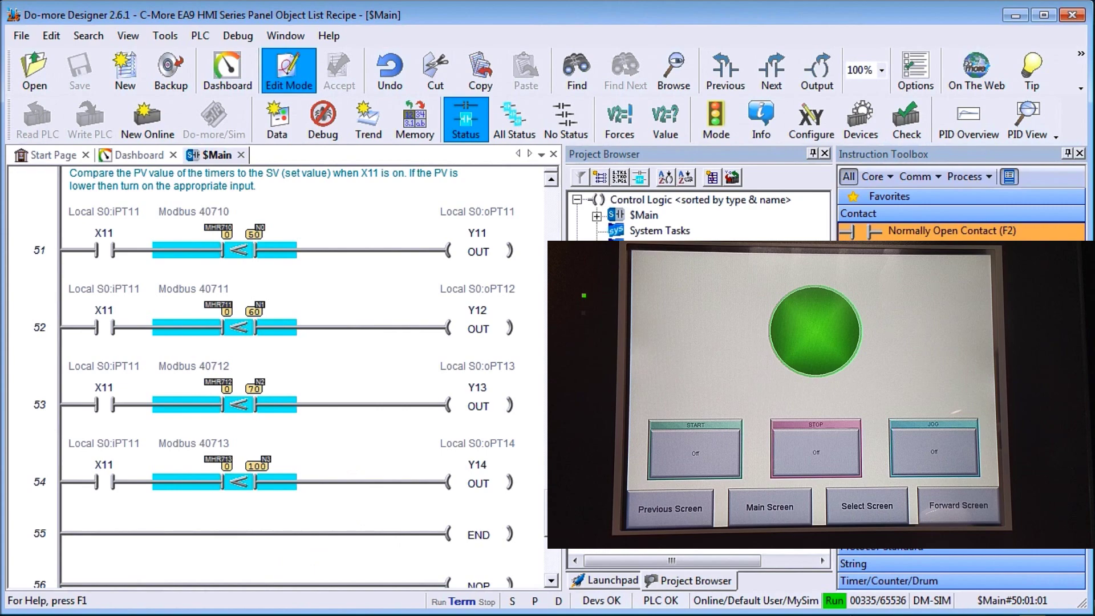
Bring up the Do-more Simulator and switch input X11 on and off repeatedly to test the recipe timers, leaving X11 on.
left_click(230, 111)
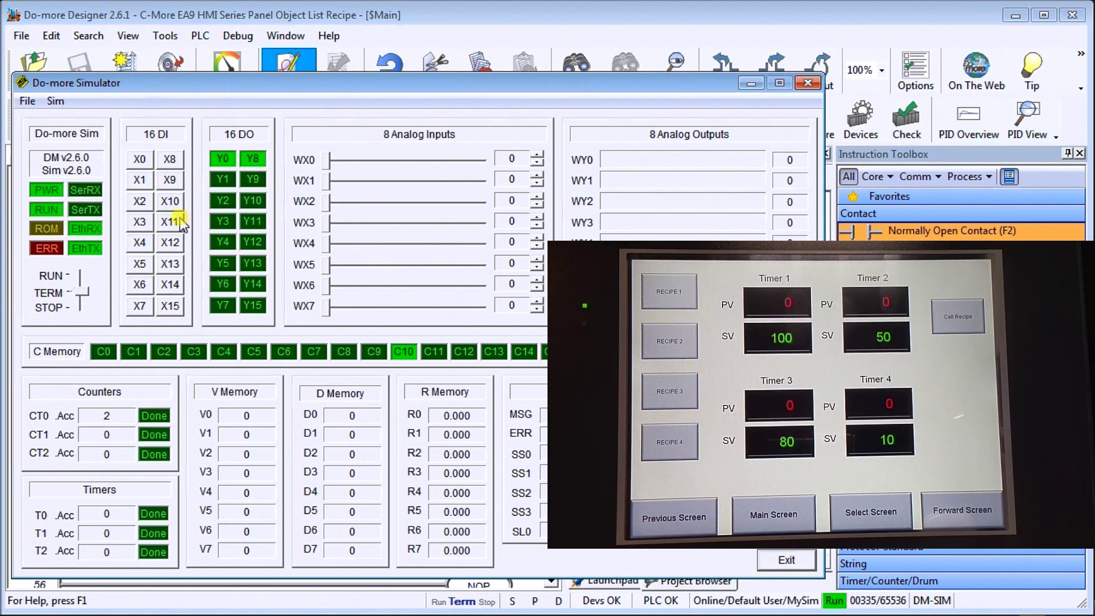
left_click(173, 225)
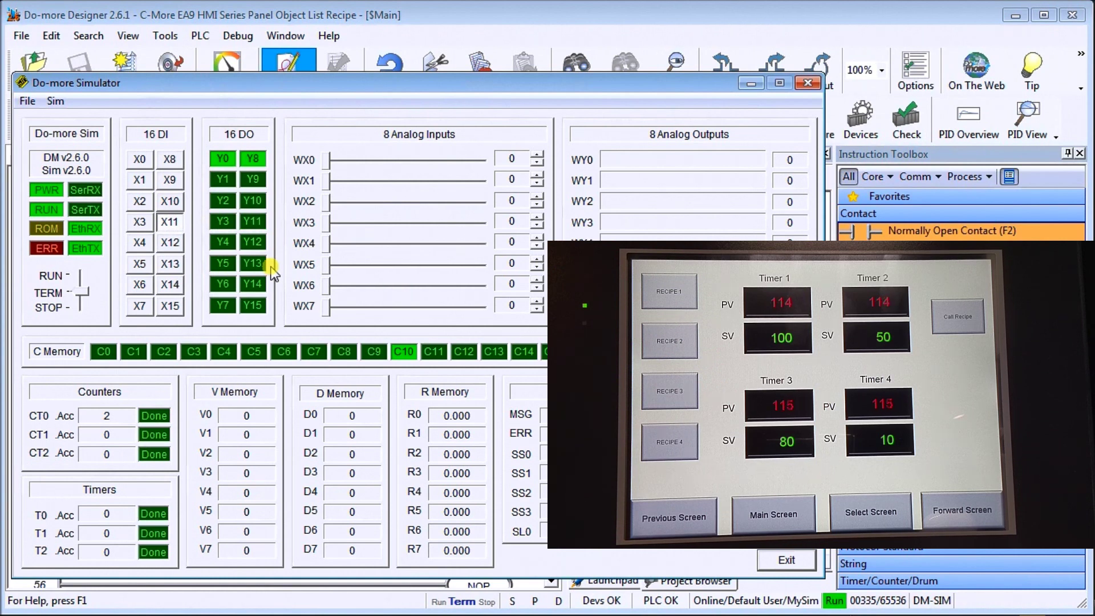
left_click(169, 223)
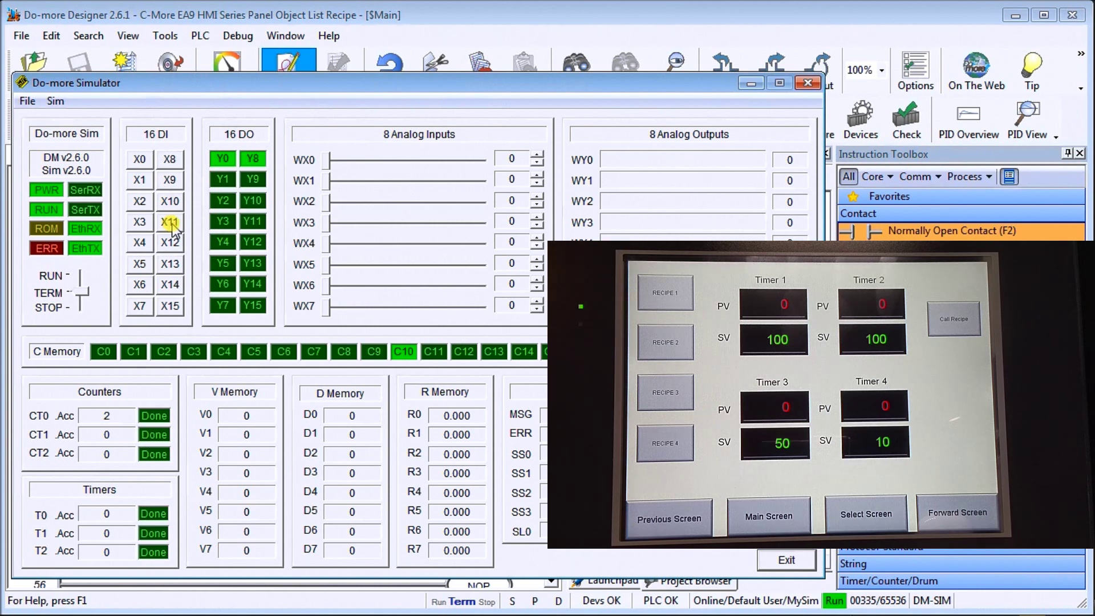
left_click(171, 224)
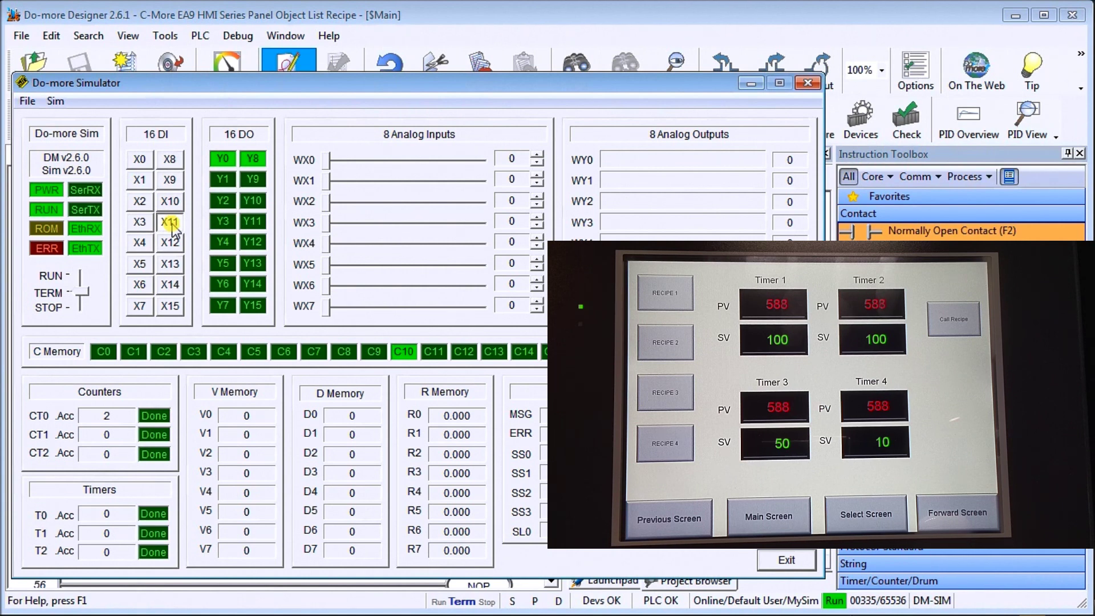
left_click(170, 223)
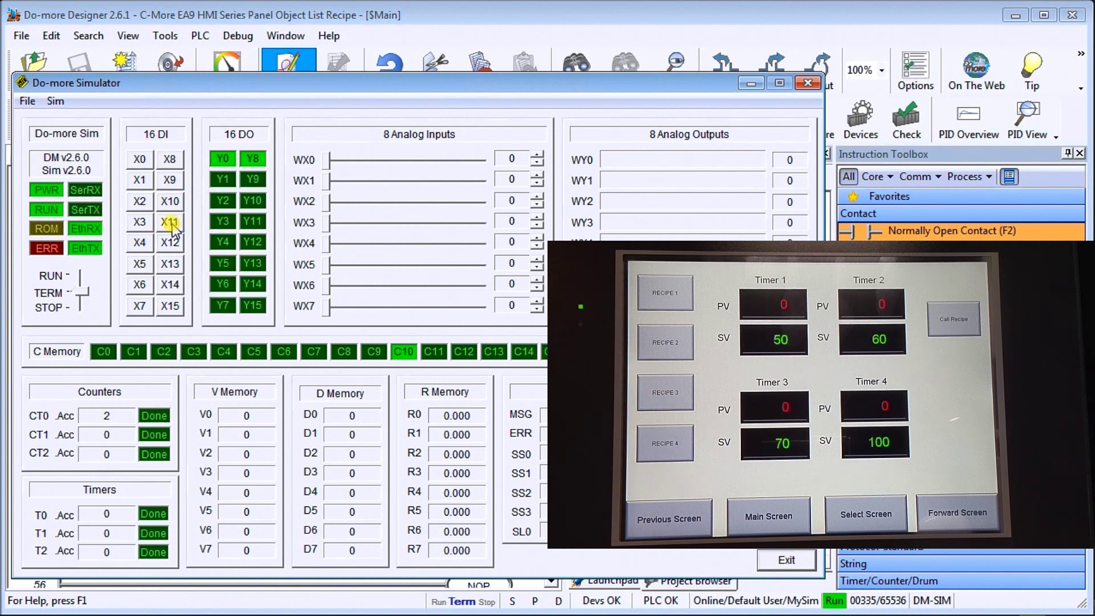
left_click(171, 223)
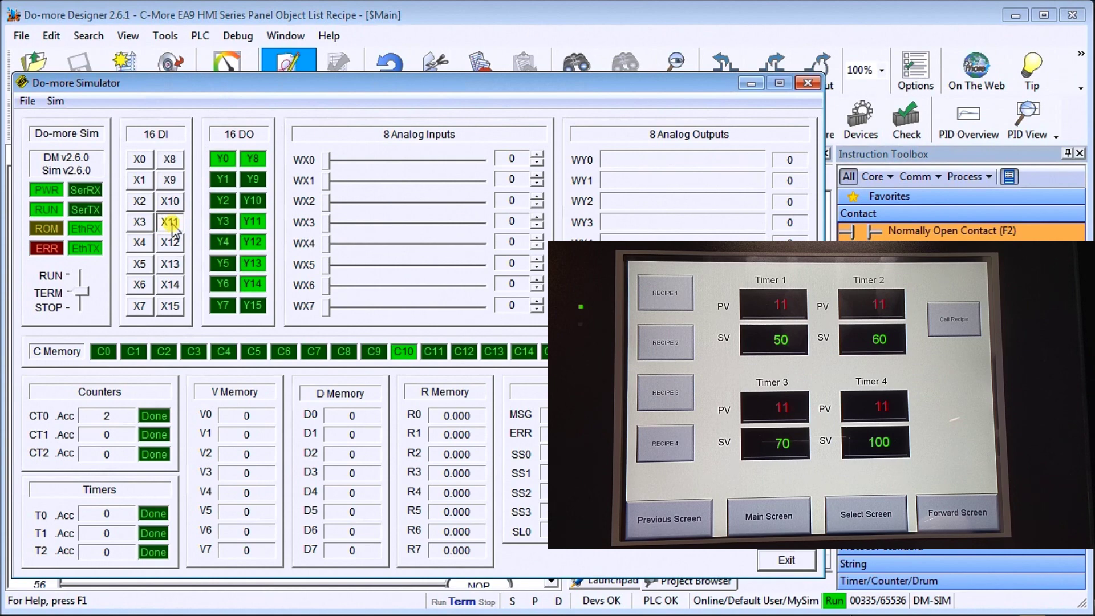